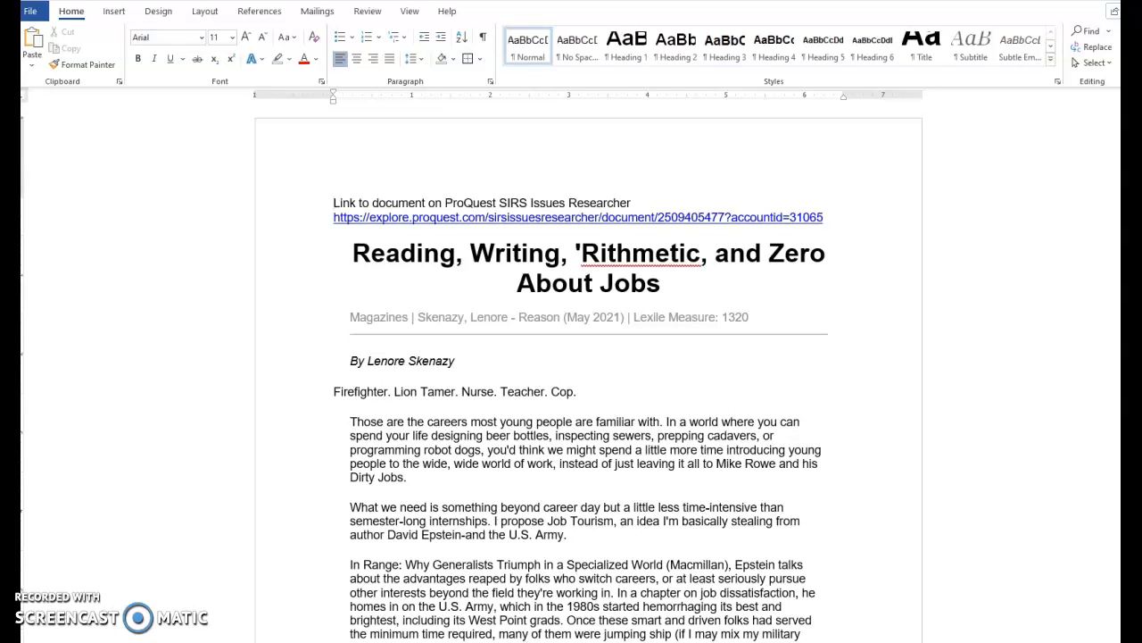
Copy the sample key text from the annotation guide in the browser and return to the article document
key(alt+Tab)
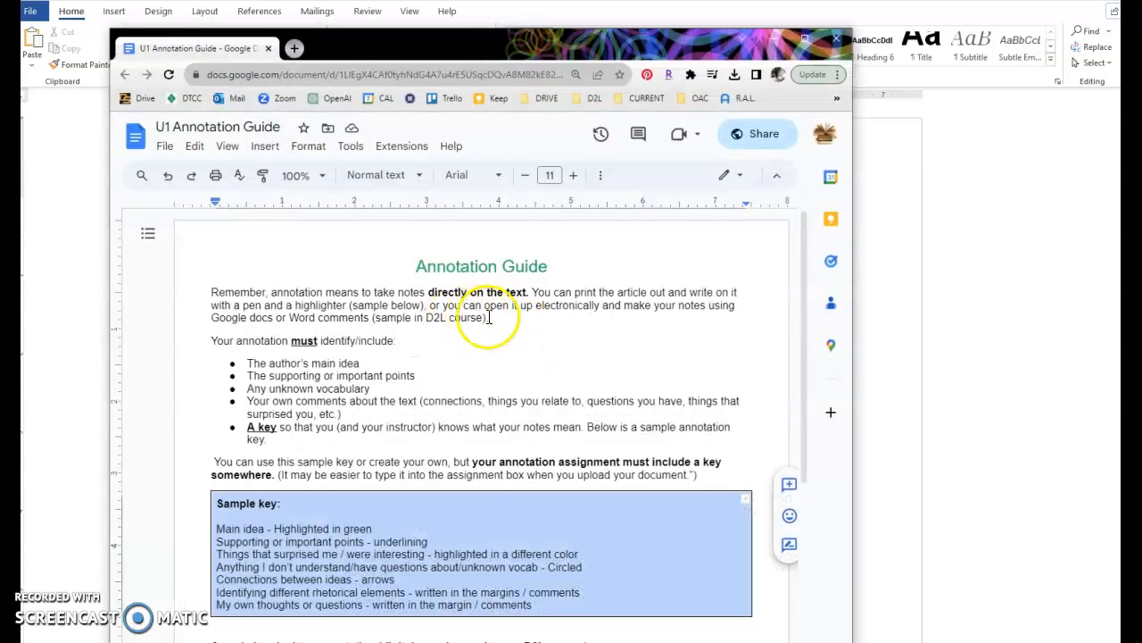
scroll(638, 417, down, 3)
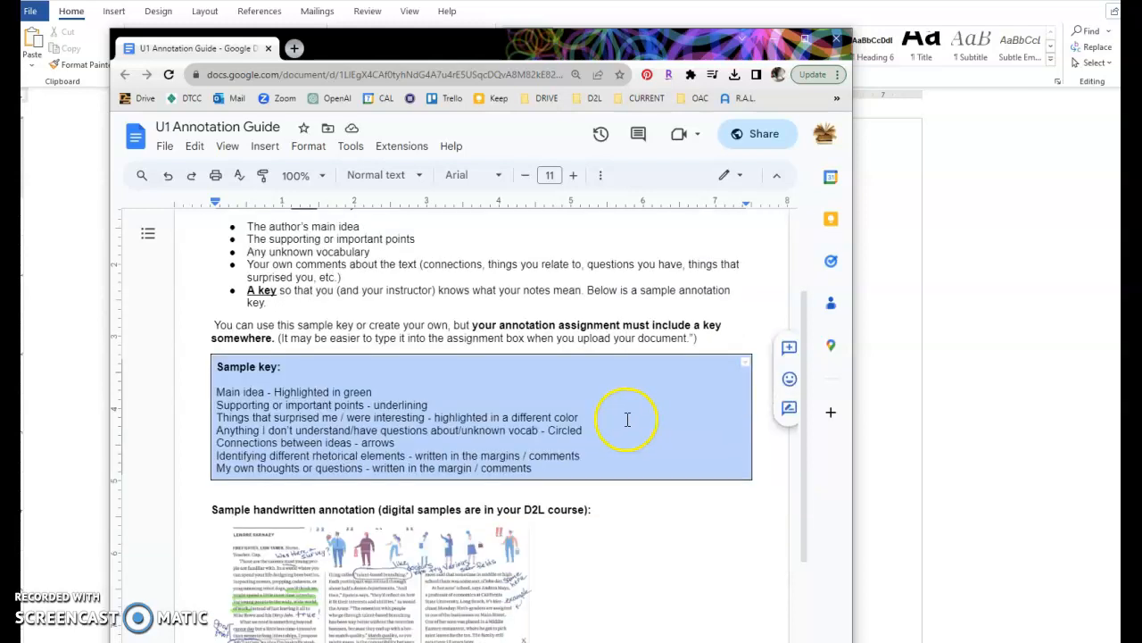
click(212, 363)
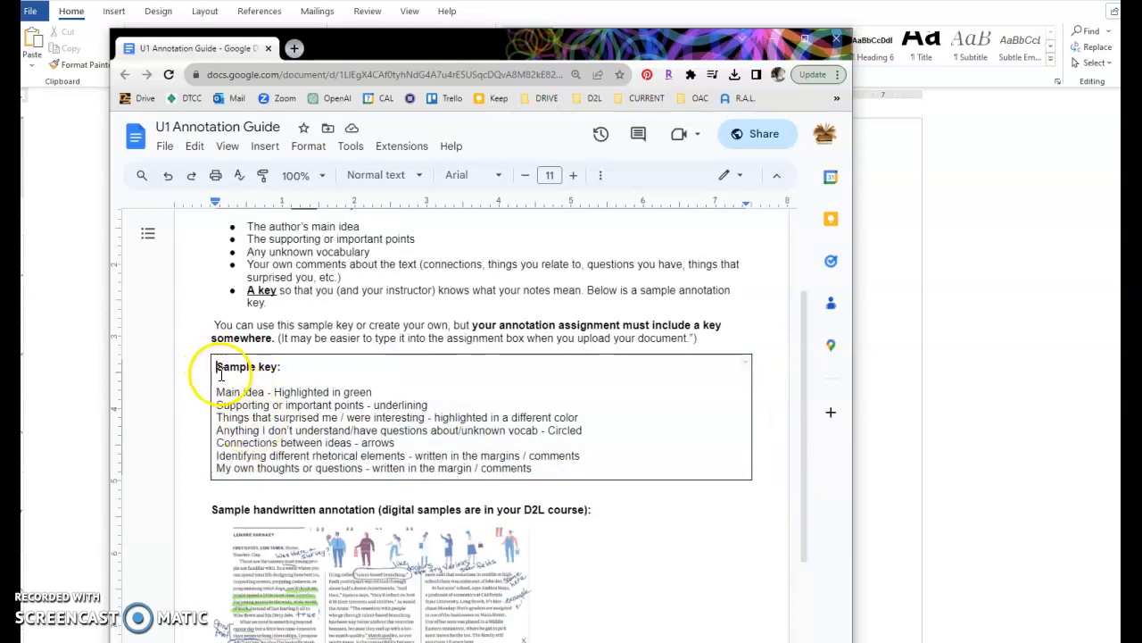
drag(261, 373, 537, 466)
key(ctrl+c)
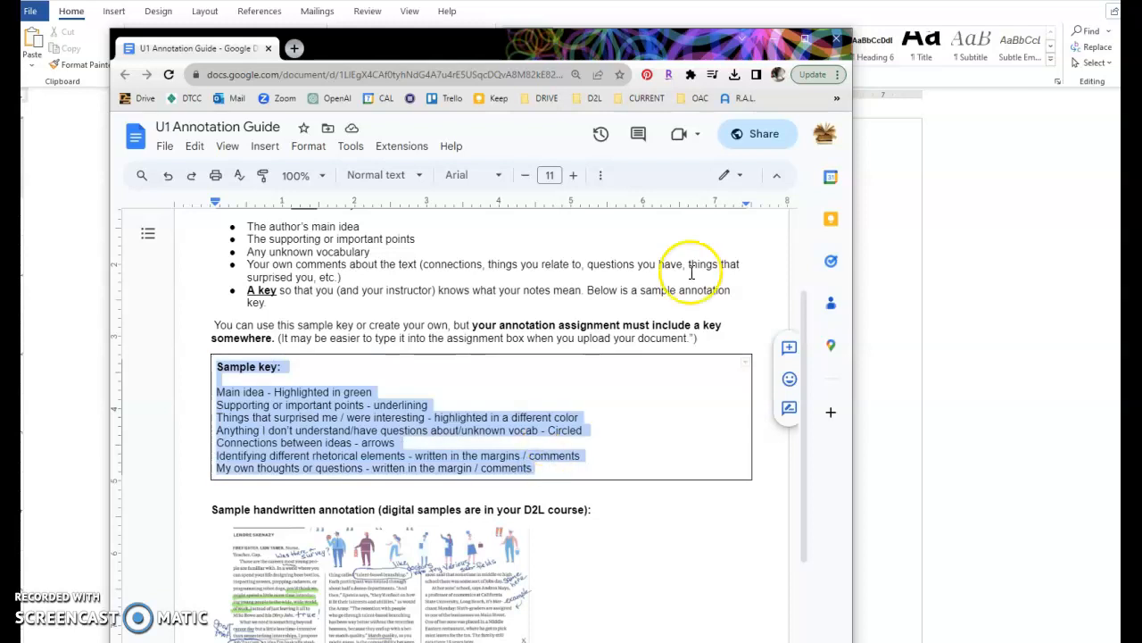
click(805, 40)
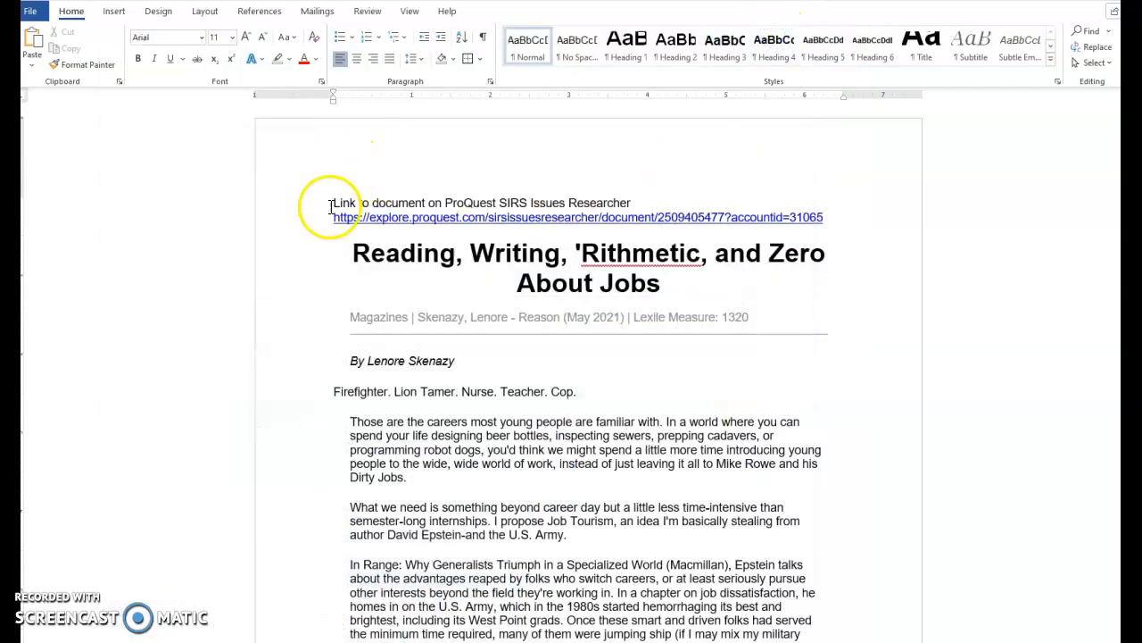
Paste the sample key above the article's source link and retitle its heading to Key
click(332, 207)
key(Return)
key(Return)
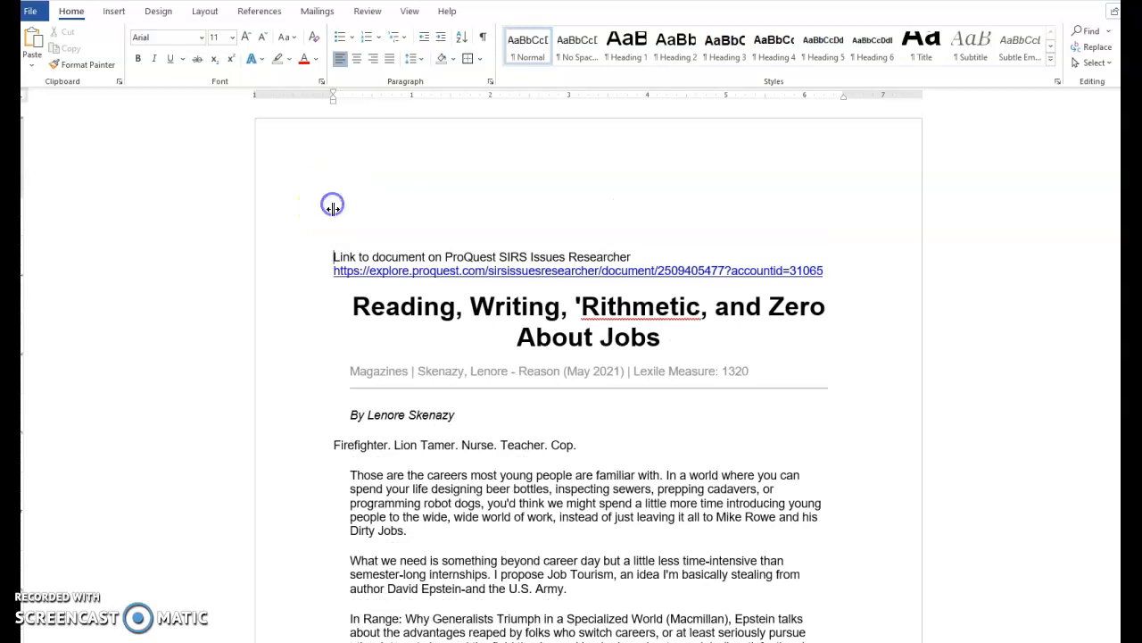
key(ctrl+v)
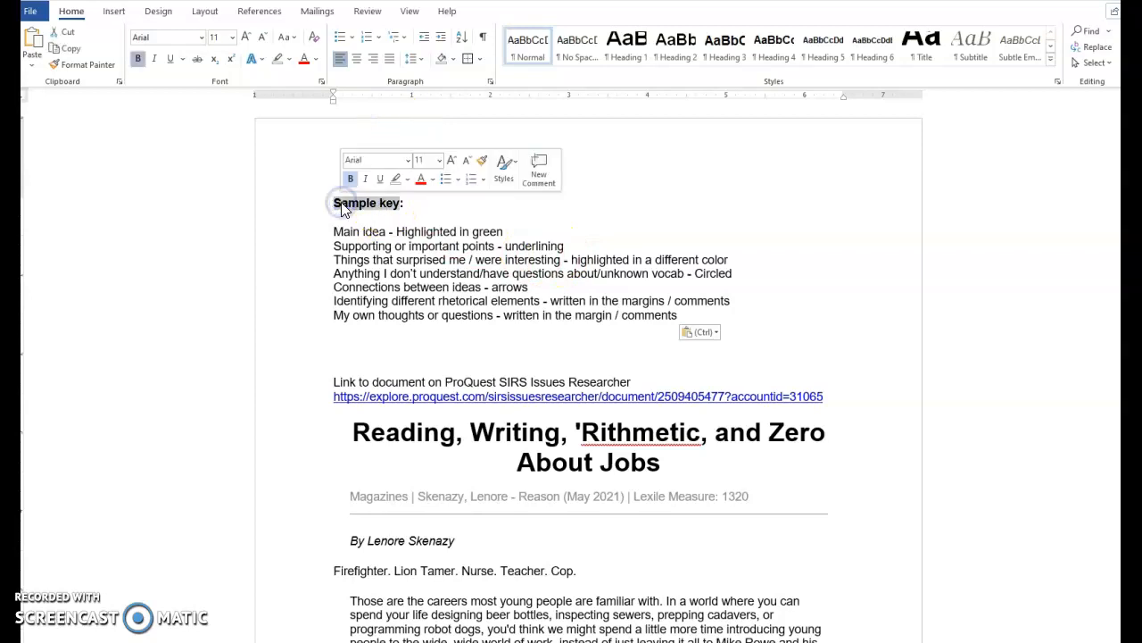
text(K)
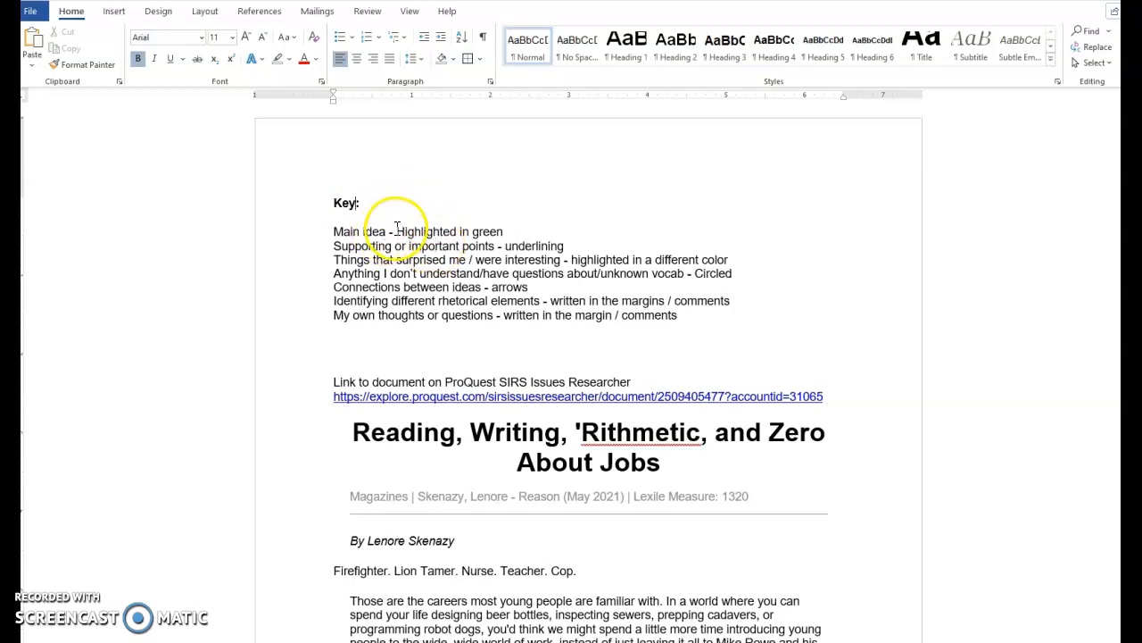
Highlight the main-idea passage 'What we need is something beyond career day… I propose Job Tourism' in green
drag(459, 231, 495, 232)
scroll(521, 303, down, 3)
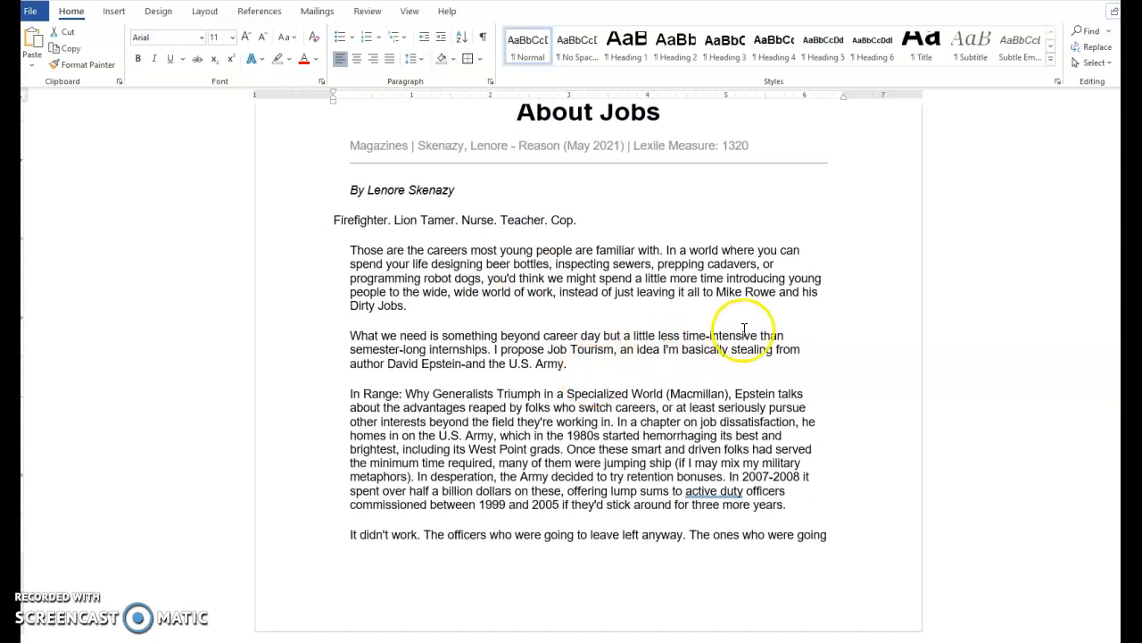
drag(387, 337, 602, 350)
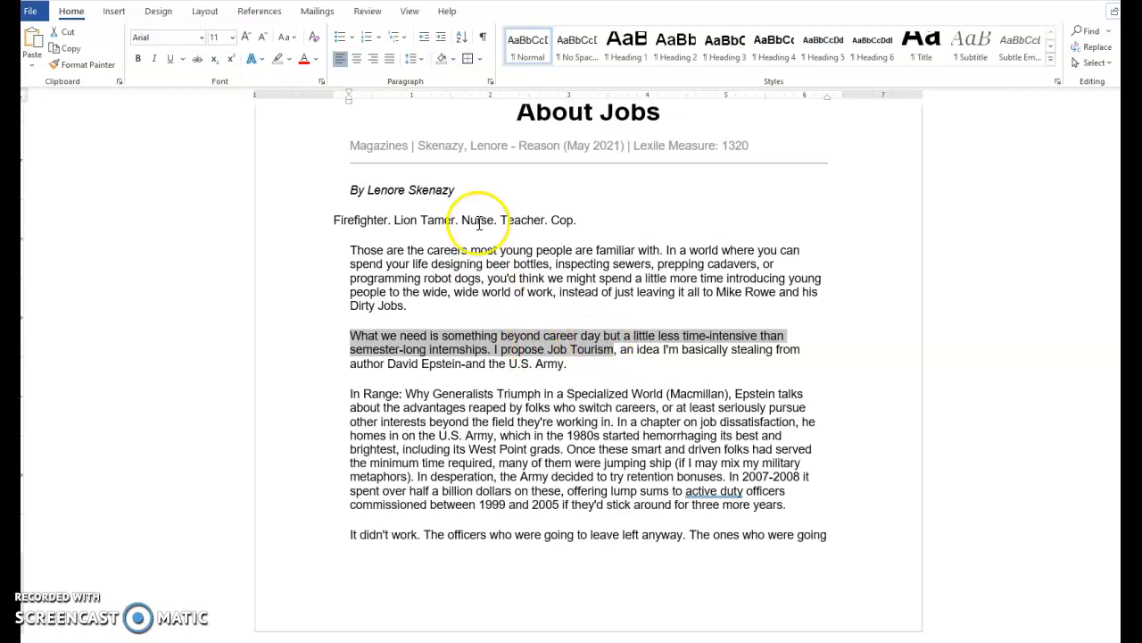
click(291, 62)
click(306, 87)
click(658, 385)
Underline the supporting point 'you'd think we might spend a little more time… wide world of work'
scroll(669, 387, up, 5)
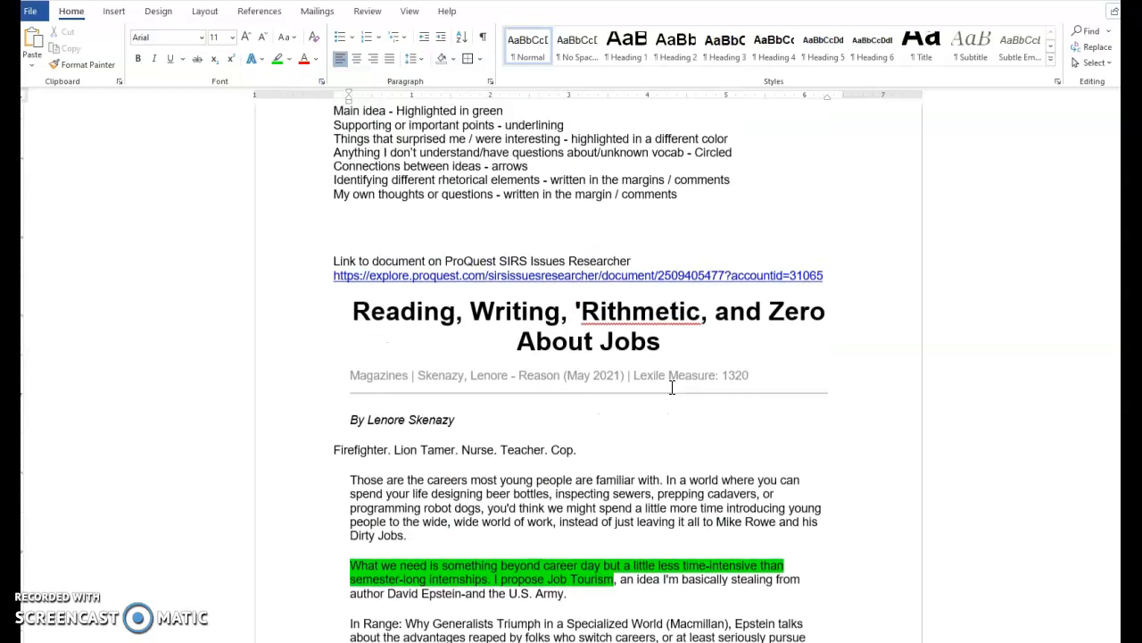
scroll(672, 385, up, 3)
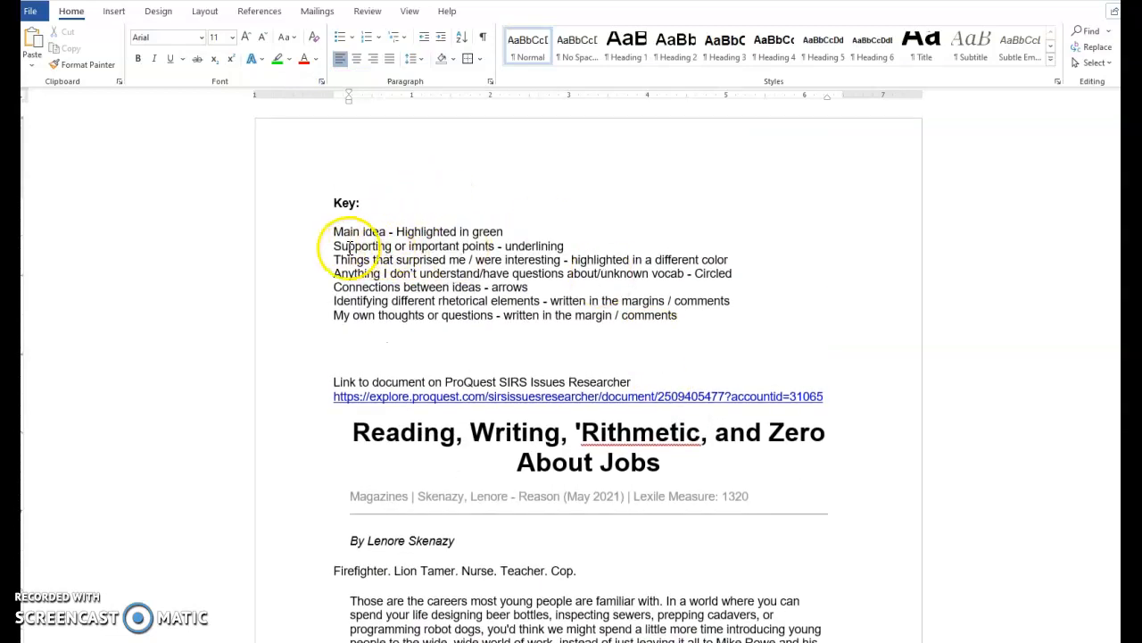
scroll(575, 254, down, 3)
scroll(576, 259, down, 5)
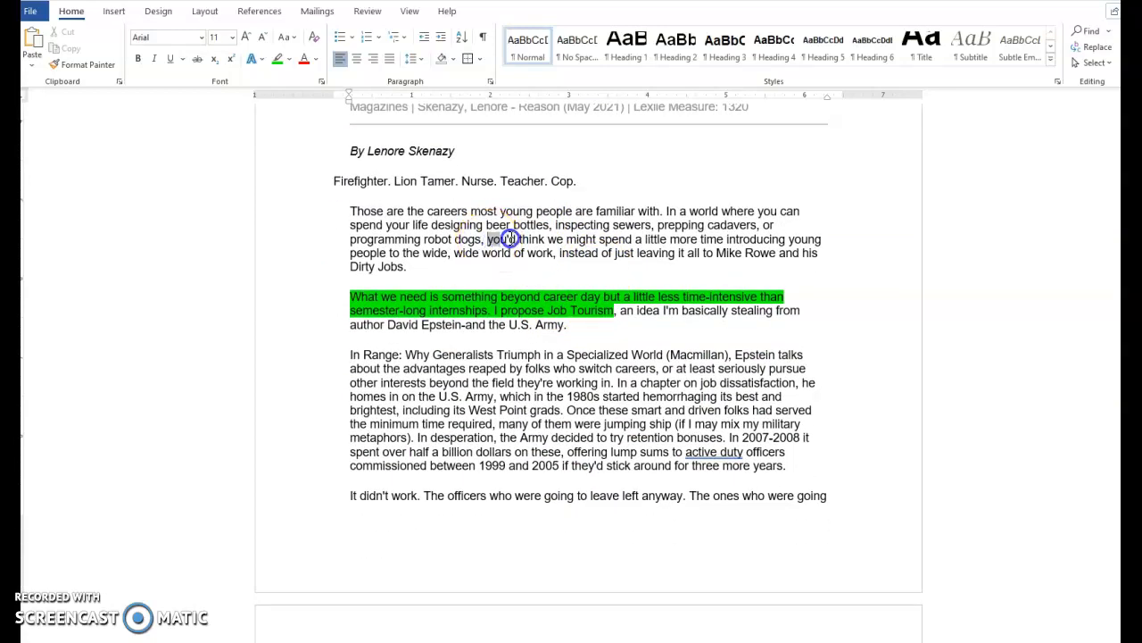
drag(530, 243, 554, 252)
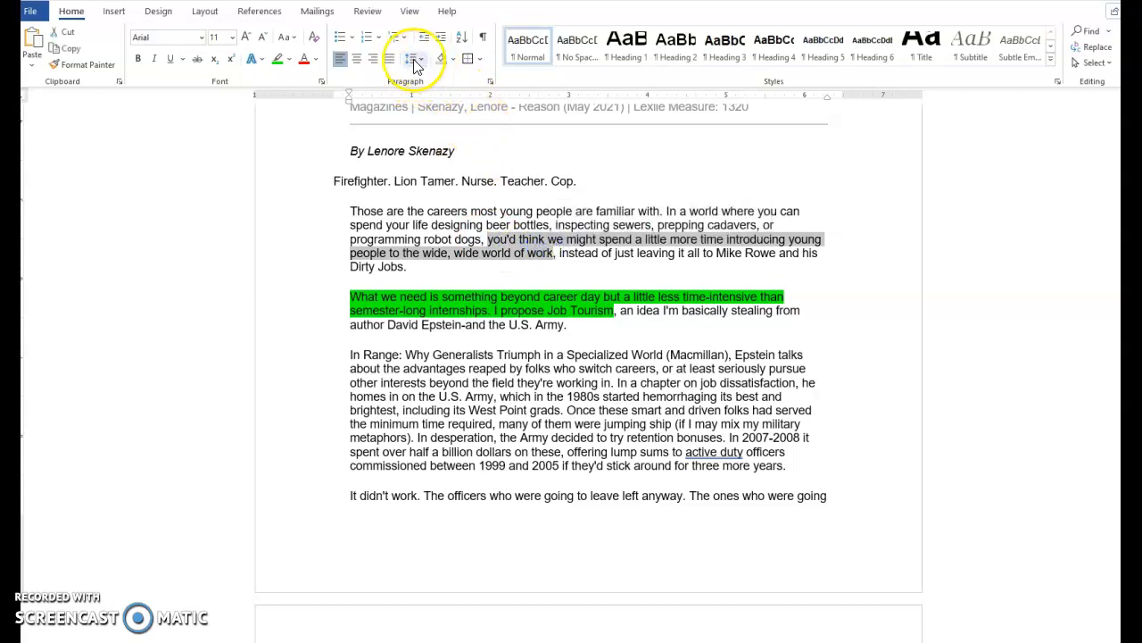
click(170, 58)
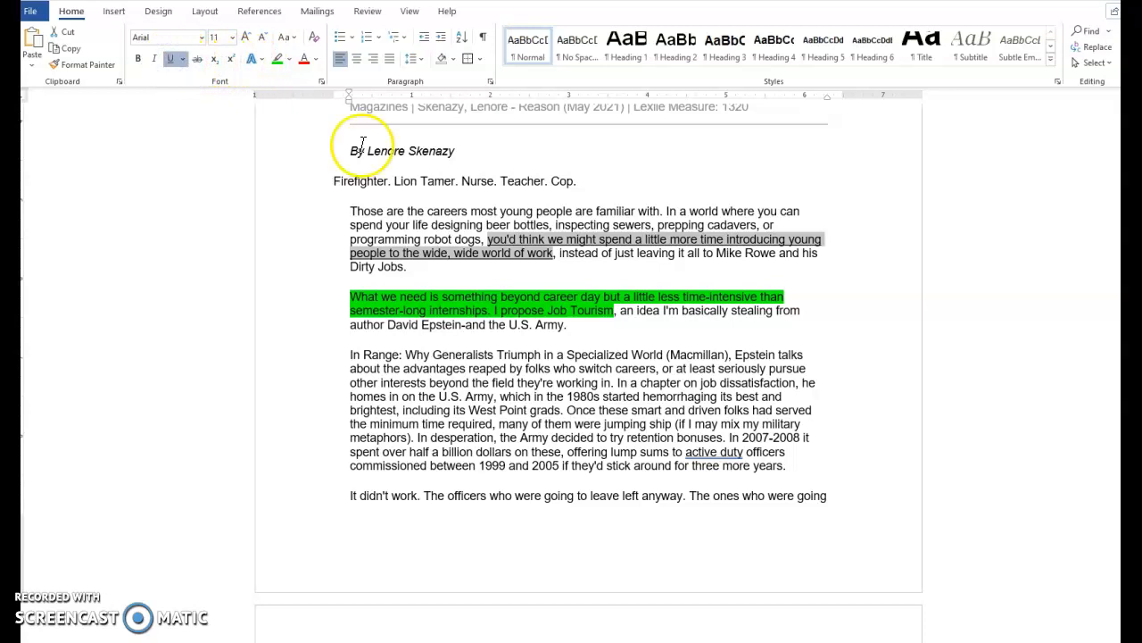
Highlight 'spent over half a billion dollars on these,' in turquoise as a surprising detail
scroll(518, 286, up, 5)
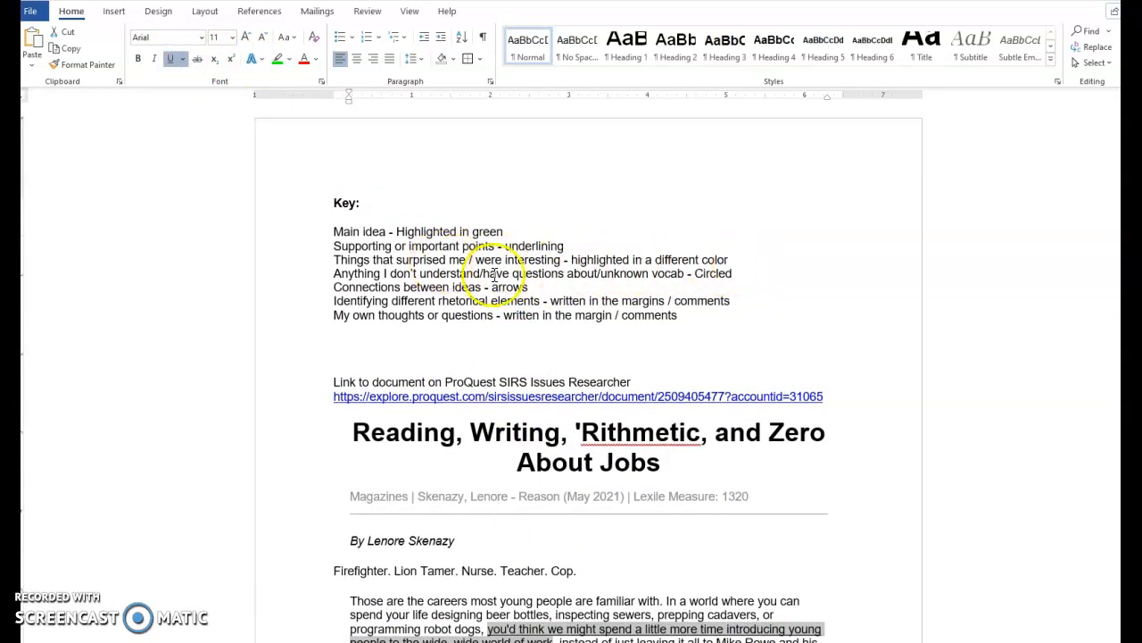
scroll(581, 331, down, 5)
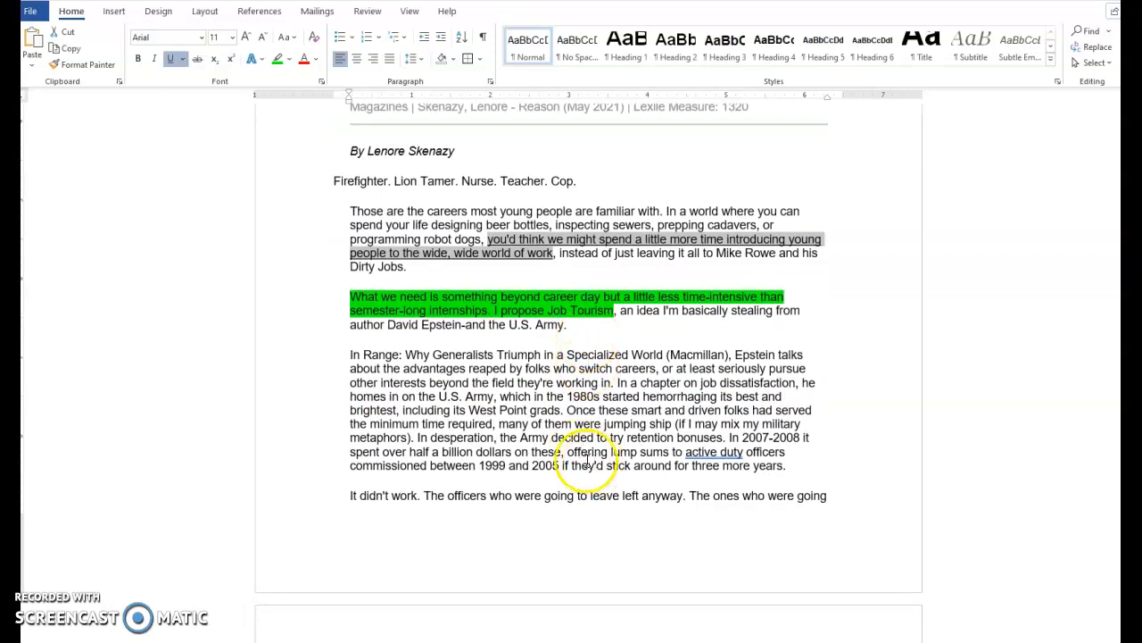
drag(564, 452, 437, 453)
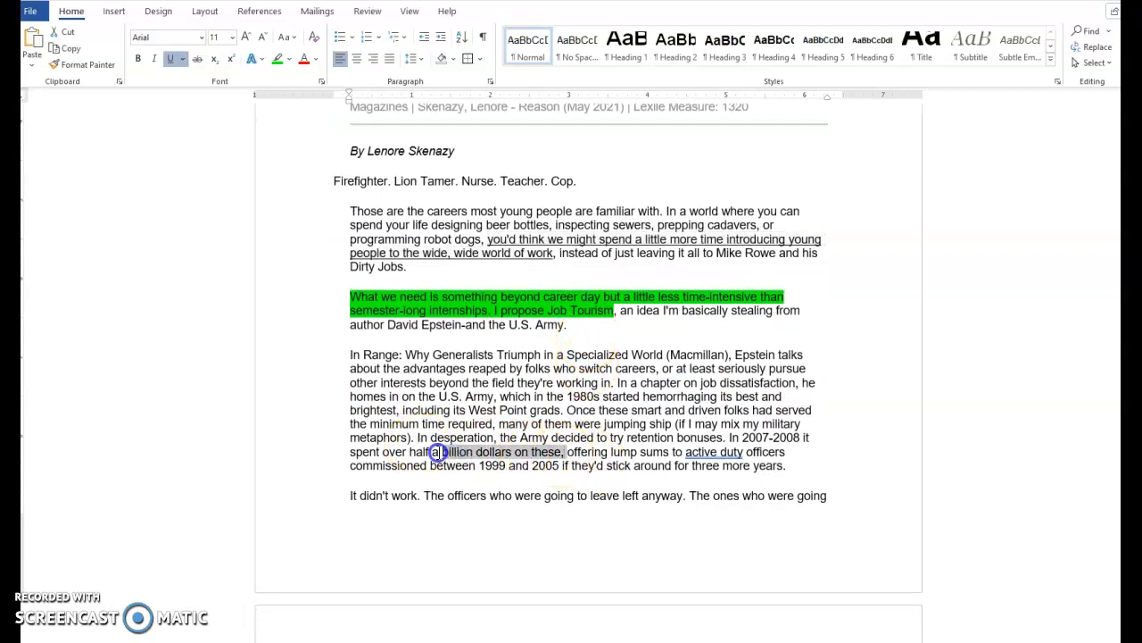
click(288, 59)
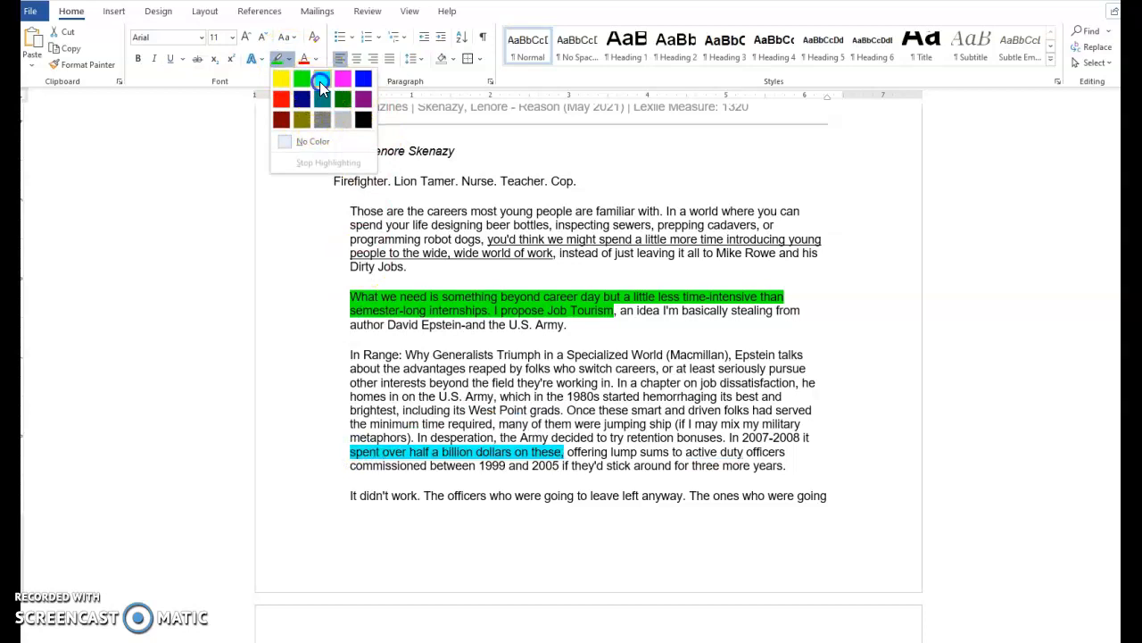
click(320, 81)
click(408, 306)
Draw an oval shape over the word 'hemorrhaging' in the In Range paragraph
scroll(482, 241, up, 8)
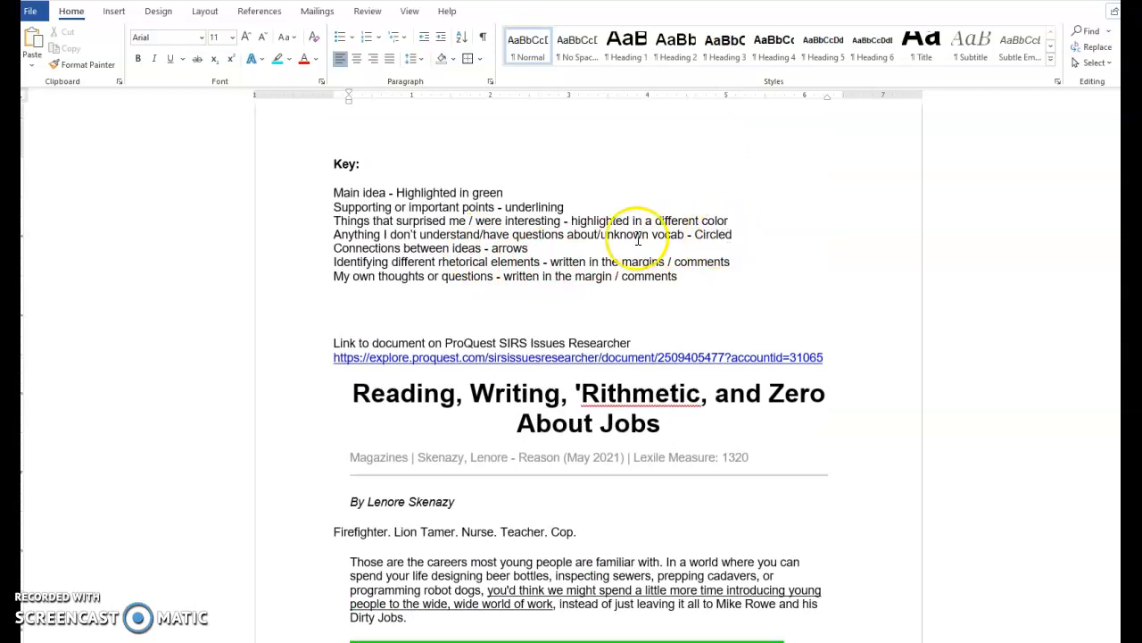
scroll(661, 303, down, 4)
scroll(666, 330, down, 3)
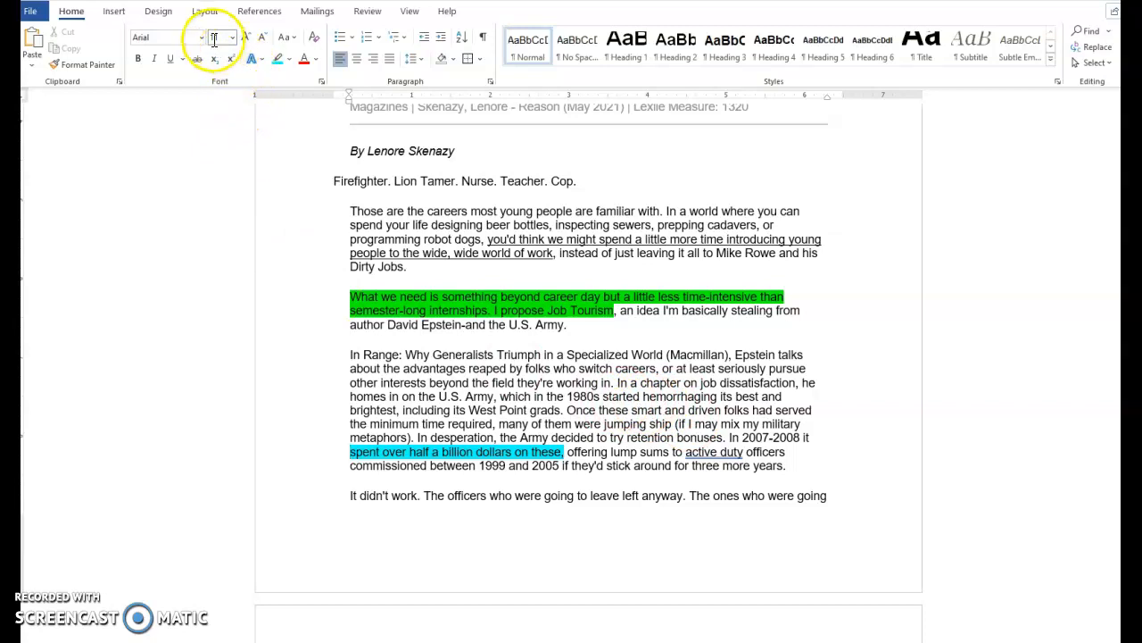
click(113, 10)
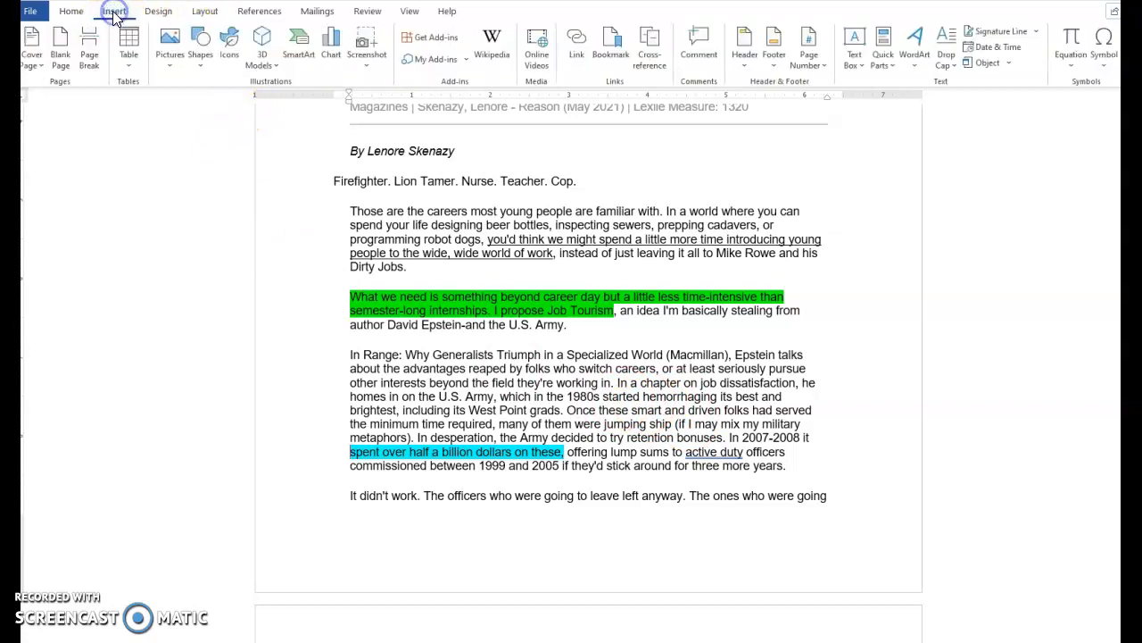
click(201, 60)
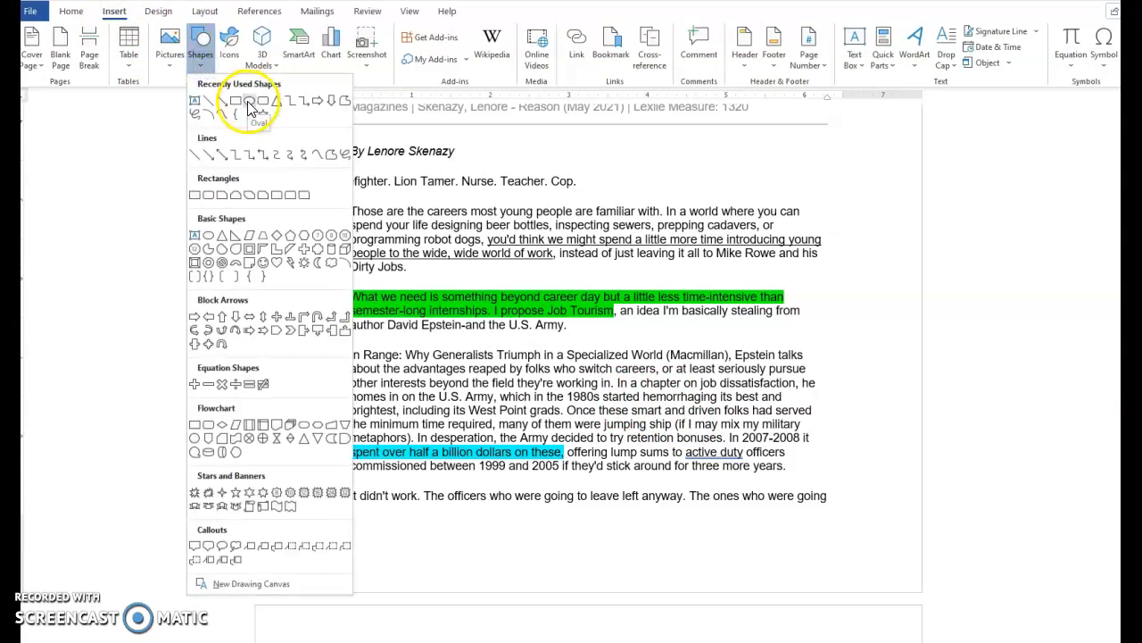
click(251, 108)
click(229, 61)
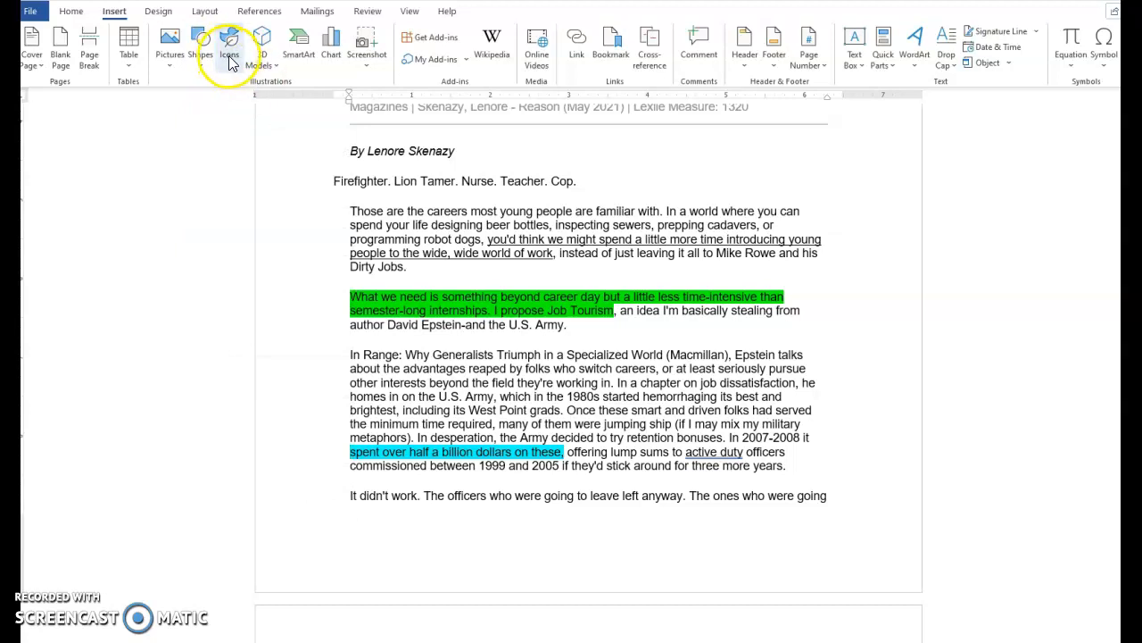
drag(633, 390, 732, 416)
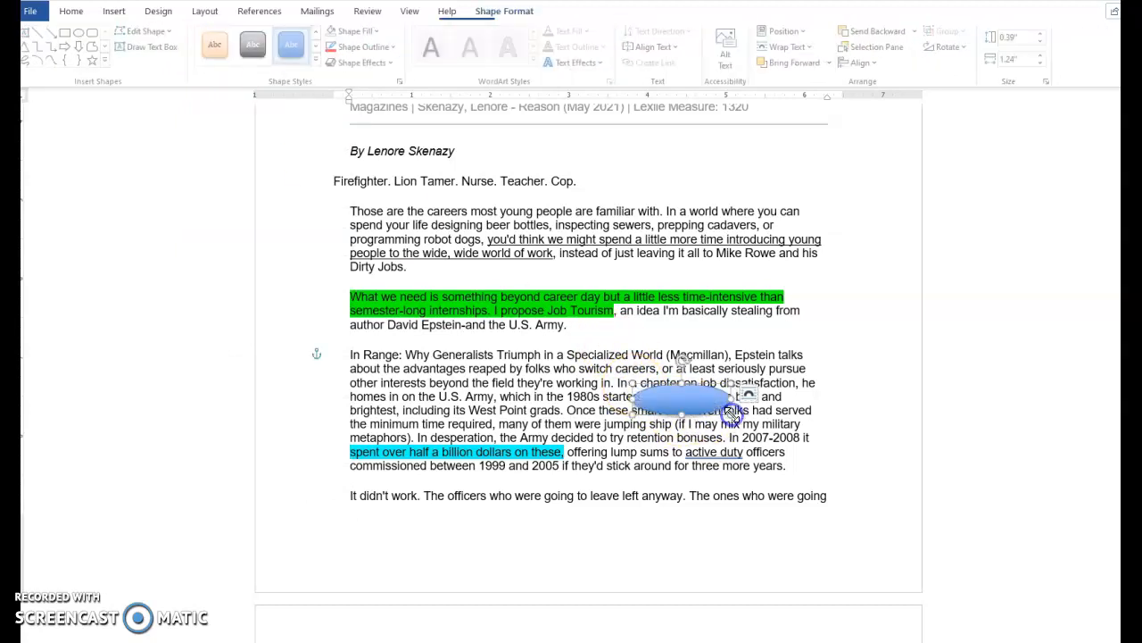
Give the oval a red outline style with no fill, then delete the oval
click(318, 60)
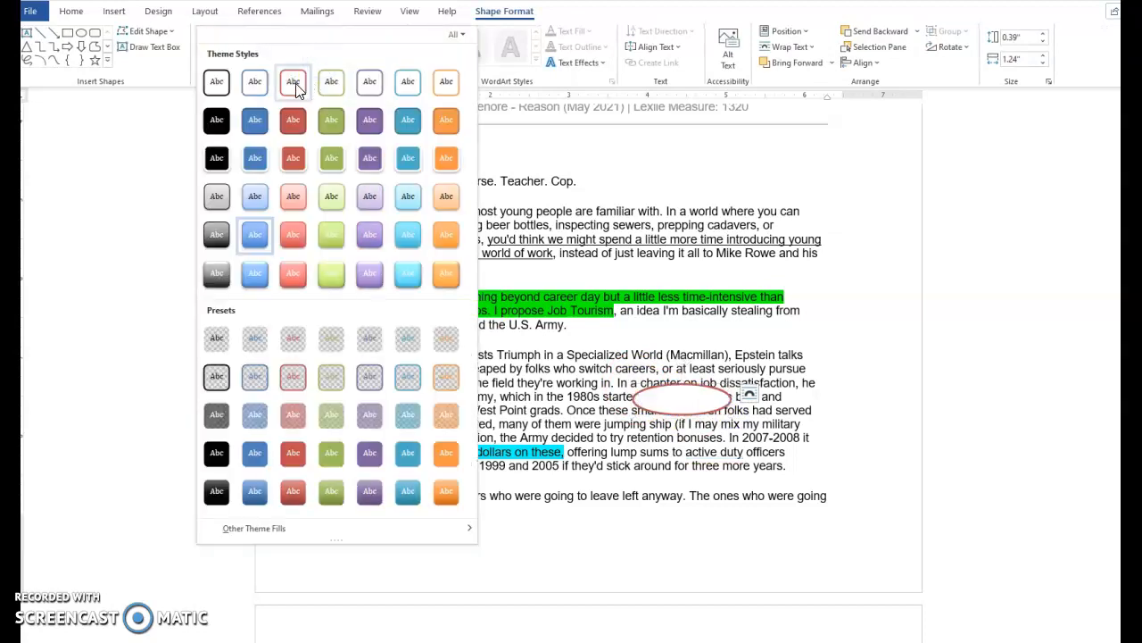
click(295, 83)
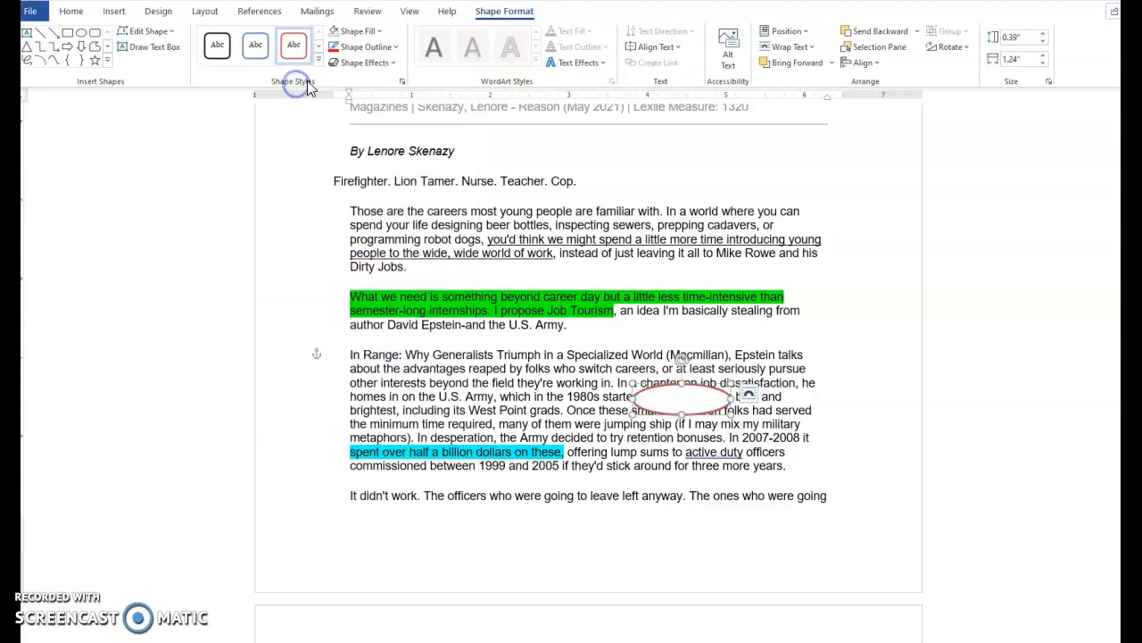
click(333, 33)
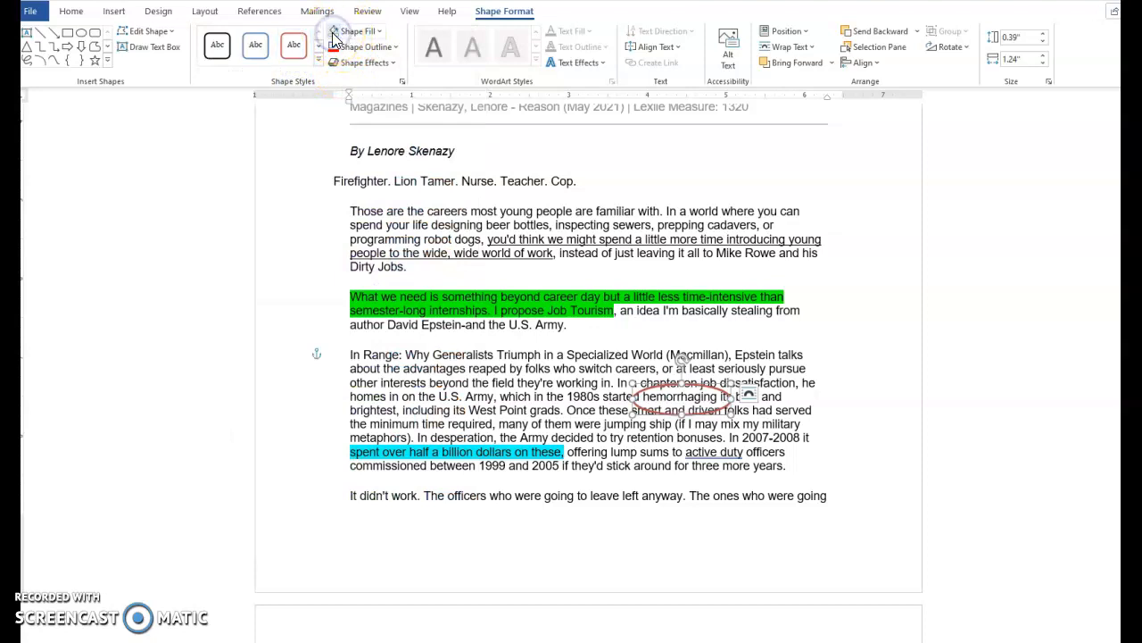
click(378, 32)
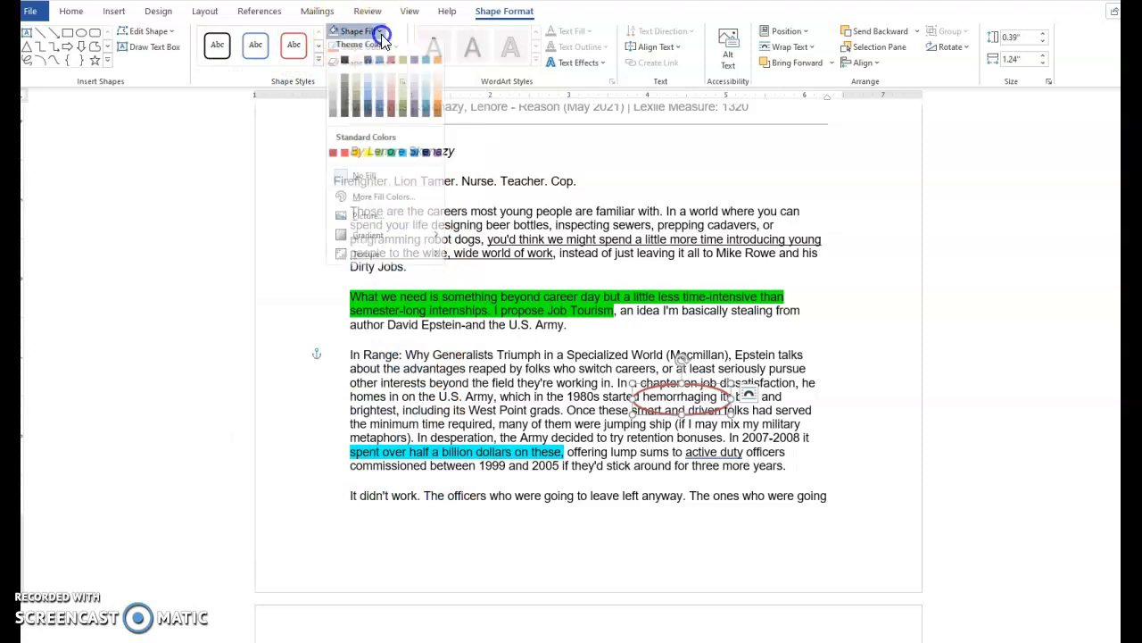
click(365, 181)
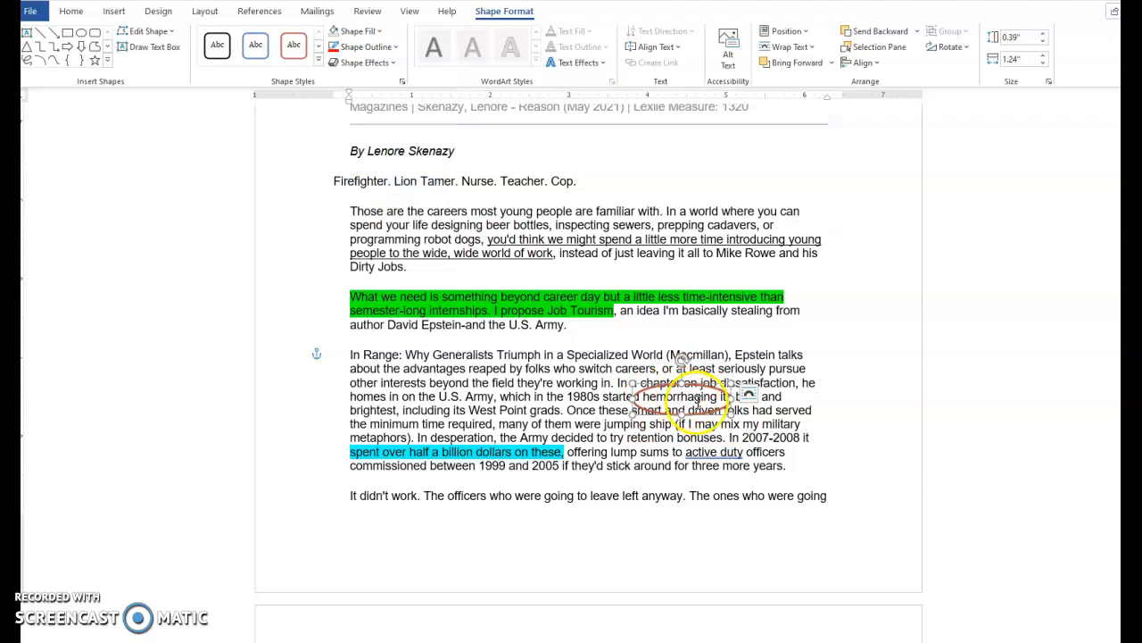
click(839, 431)
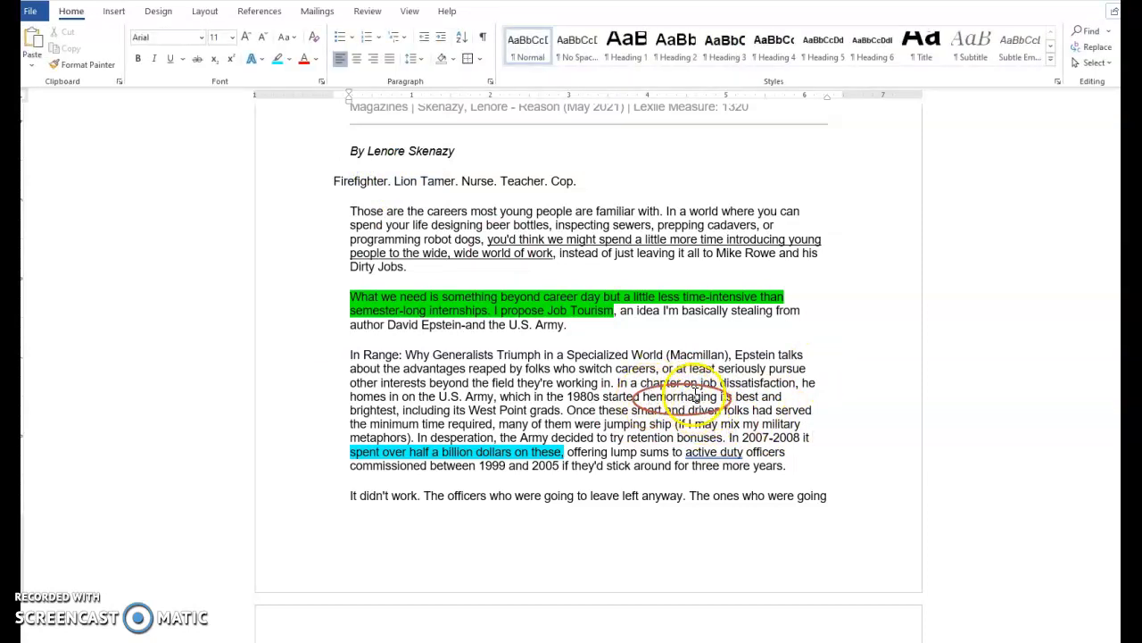
click(695, 385)
key(Delete)
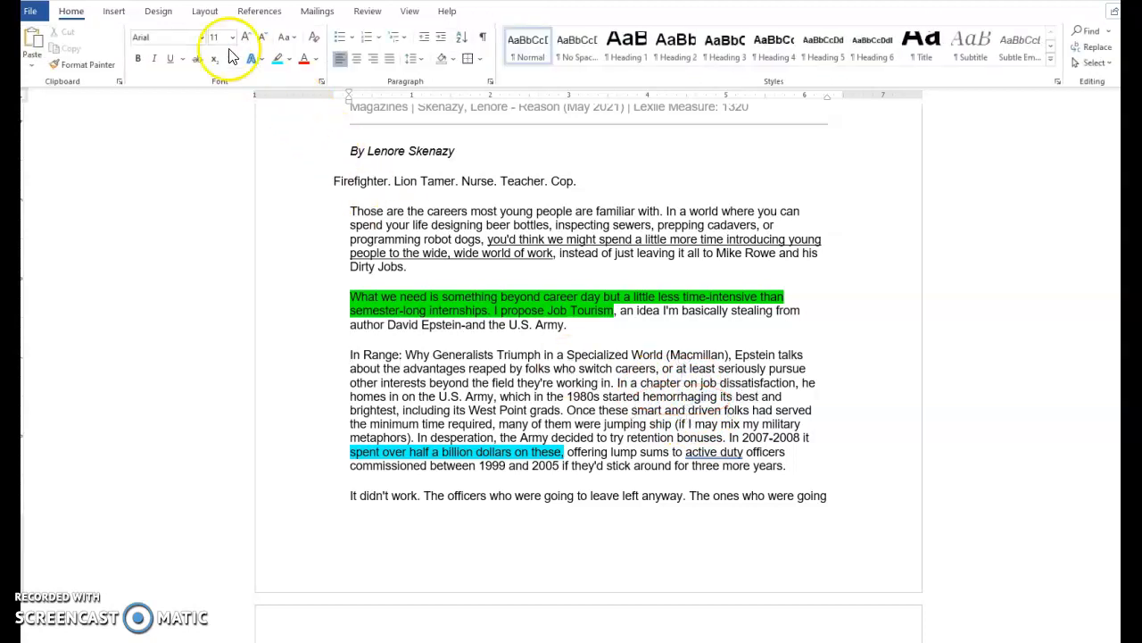
Draw a freeform scribble loop around the word 'hemorrhaging' and give it a red outline theme style
click(114, 11)
click(198, 49)
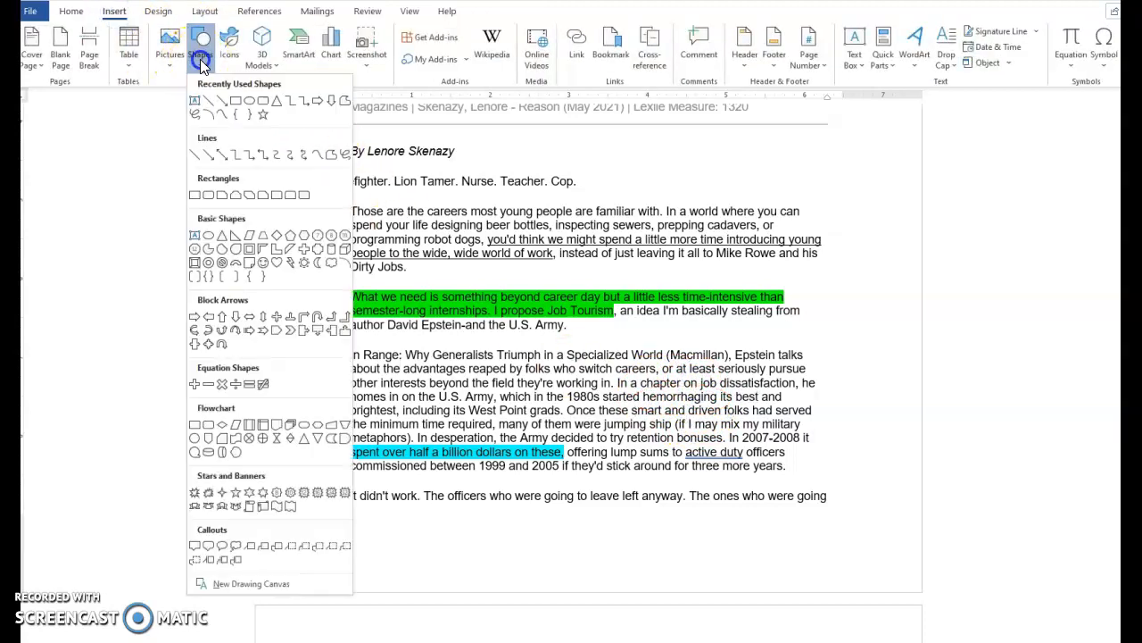
click(194, 119)
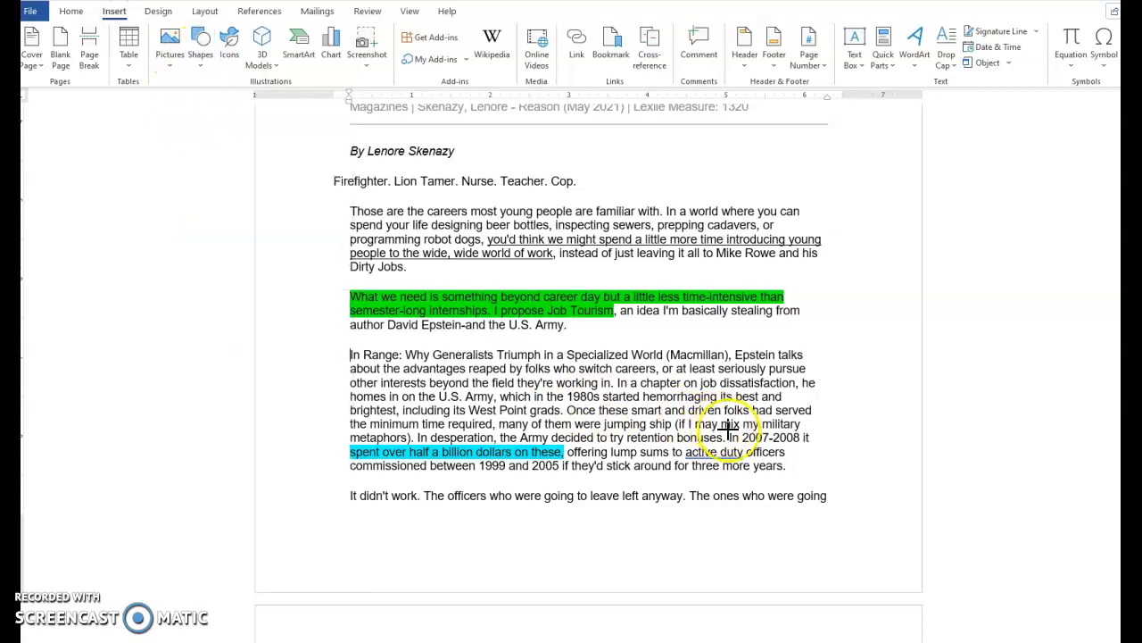
drag(727, 388, 727, 388)
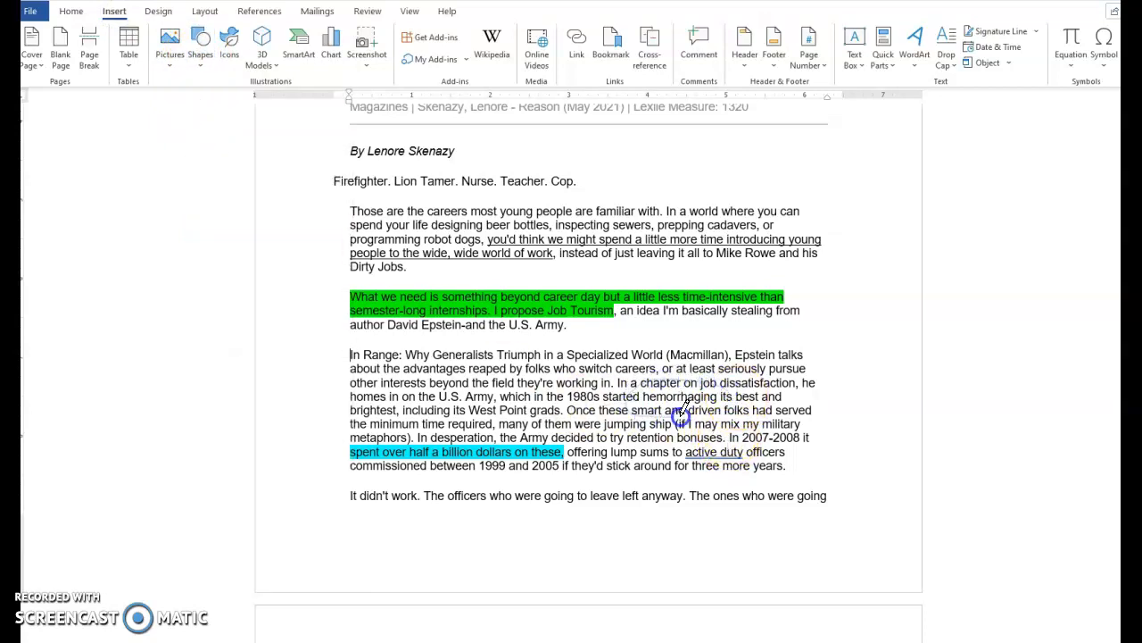
drag(719, 382, 635, 412)
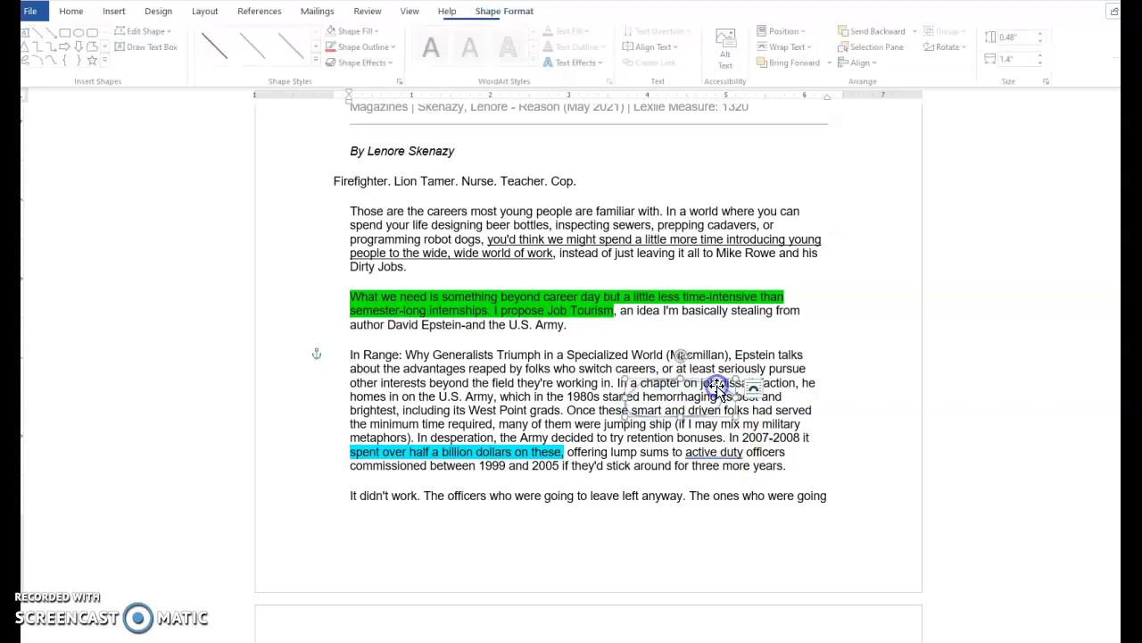
click(318, 59)
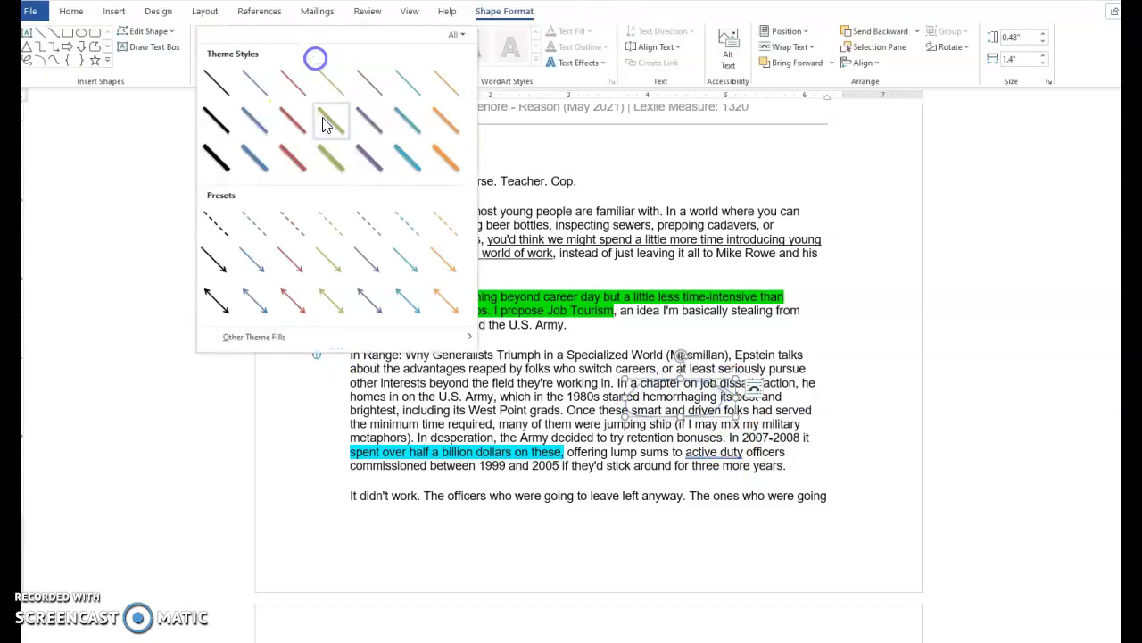
click(291, 125)
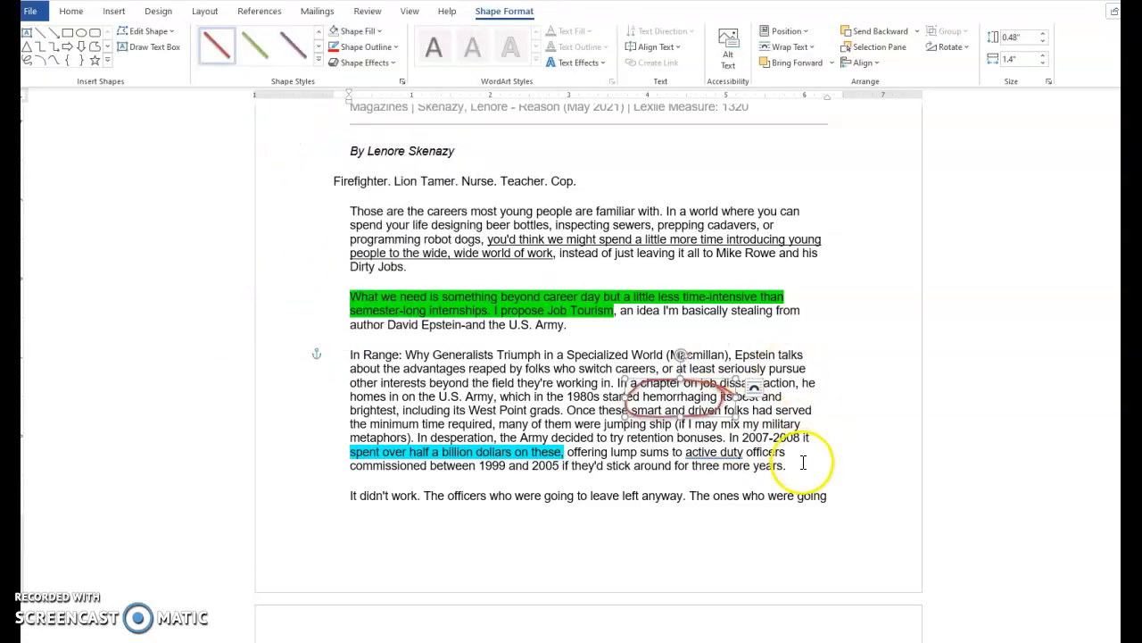
click(806, 424)
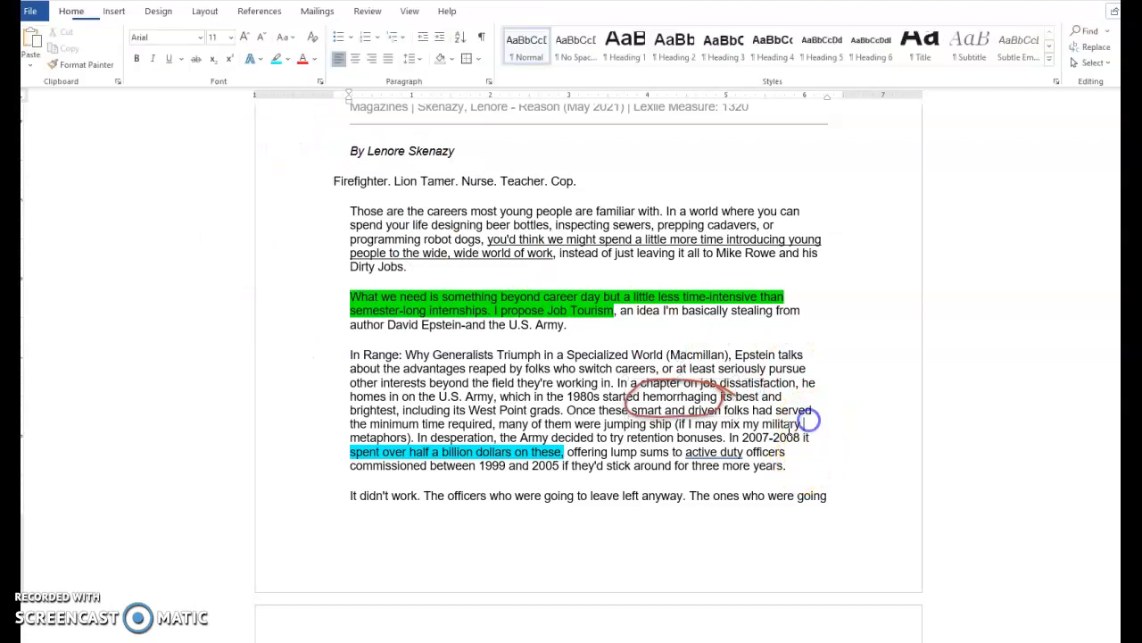
Draw a line from the start of the green main-idea highlight down into the In Range paragraph as a connection arrow
scroll(659, 424, up, 7)
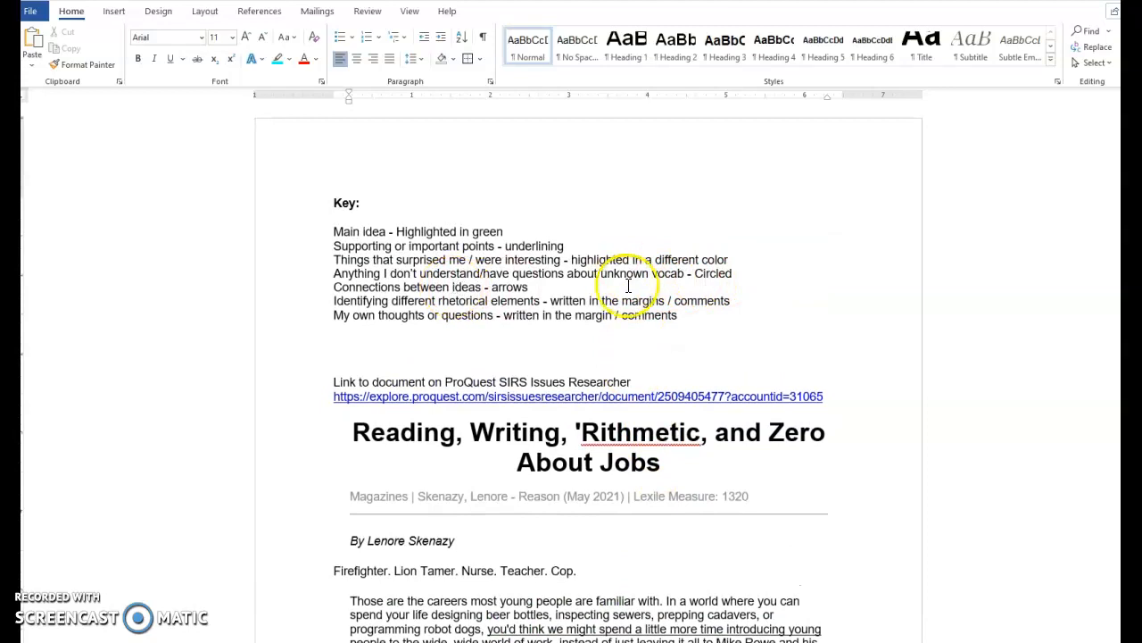
scroll(637, 308, down, 7)
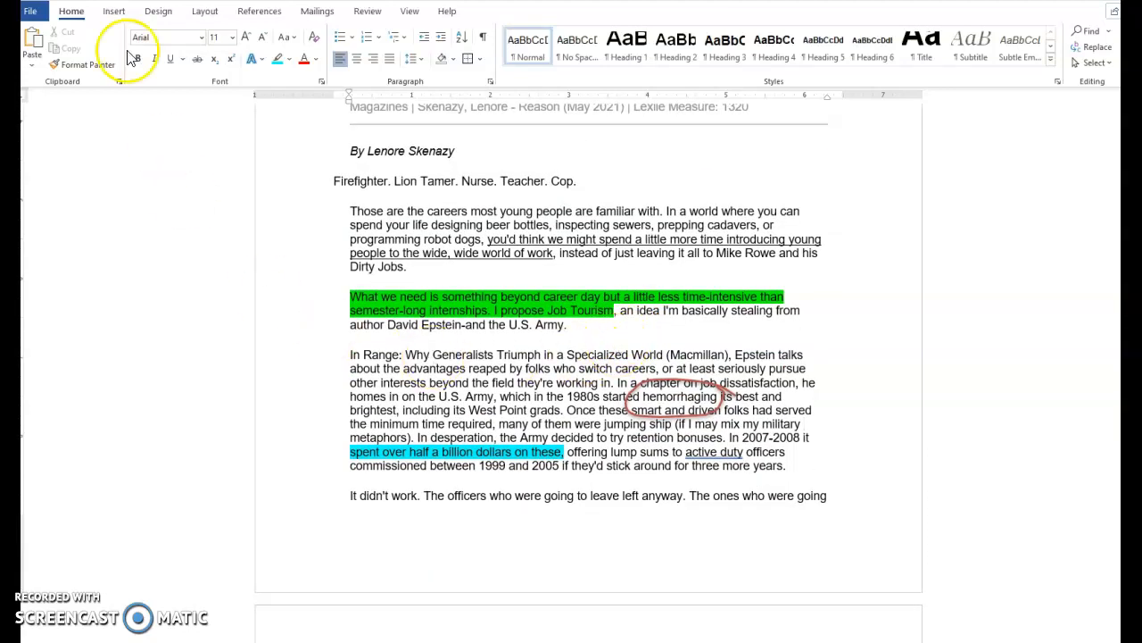
click(114, 12)
click(201, 55)
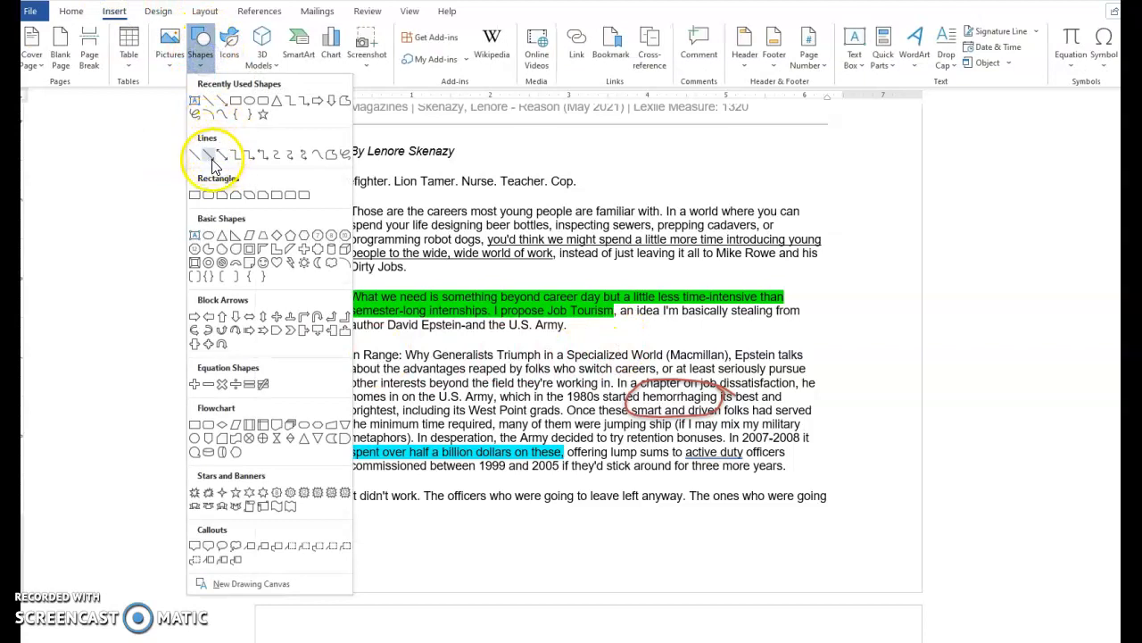
click(214, 161)
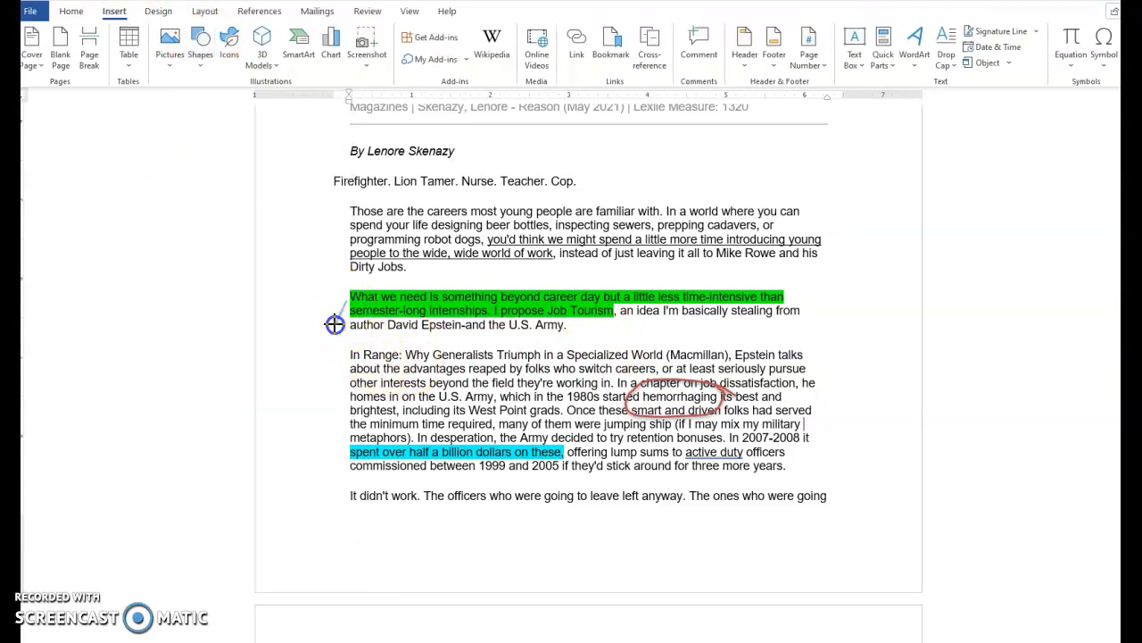
drag(414, 368, 415, 366)
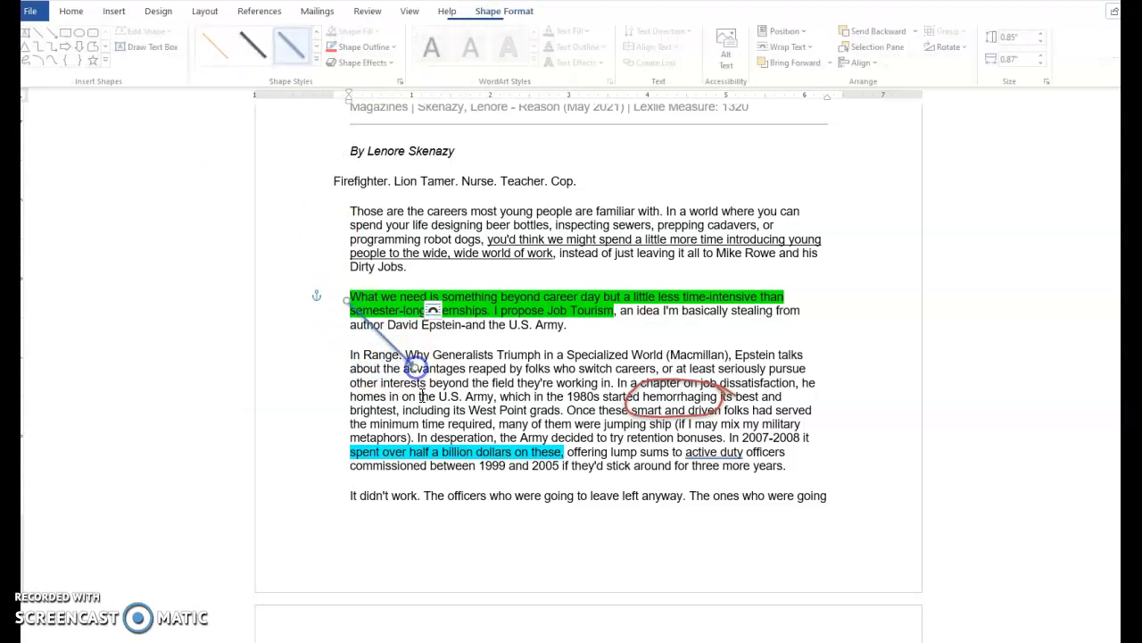
click(476, 375)
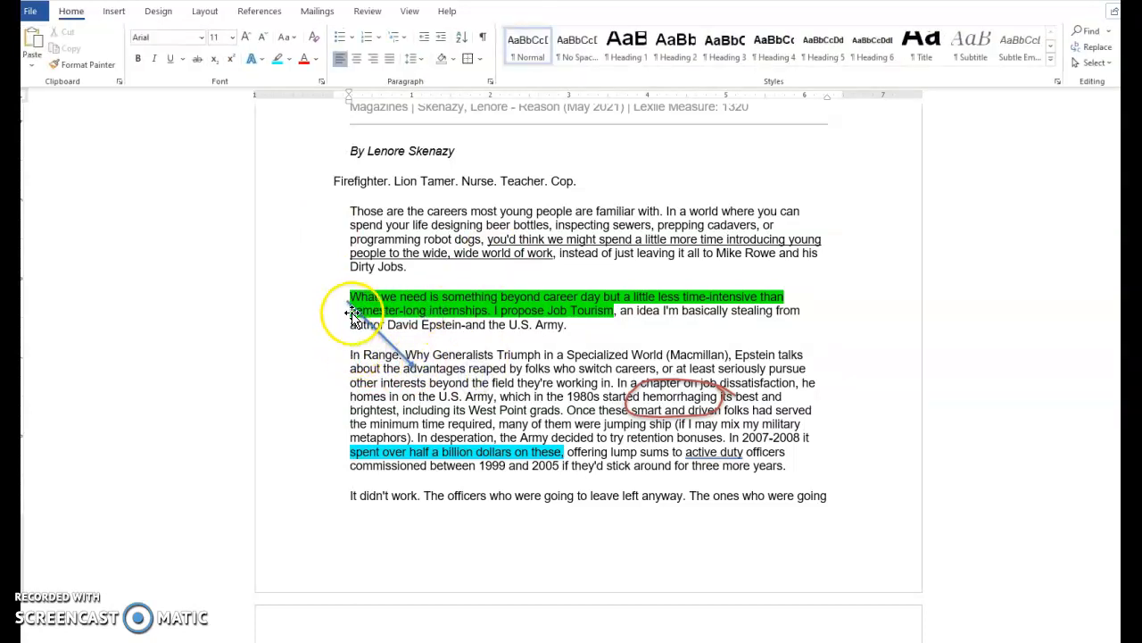
Add the note 'What a great idea!' after 'the U.S. Army.' and format it in red Mistral font, enlarged
scroll(699, 253, up, 5)
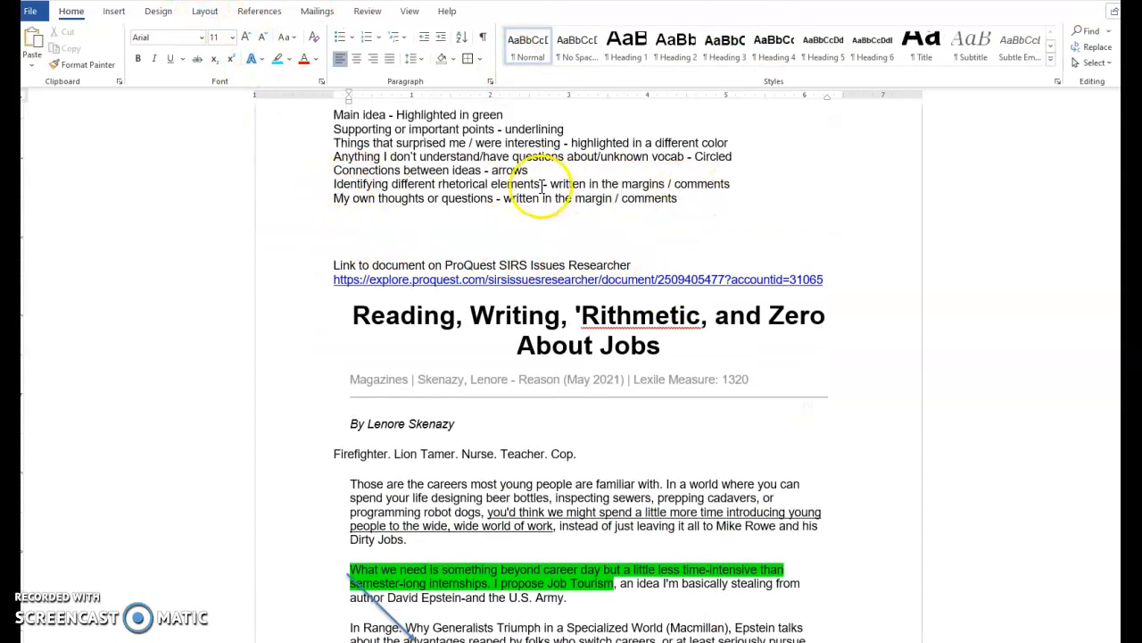
scroll(765, 536, down, 4)
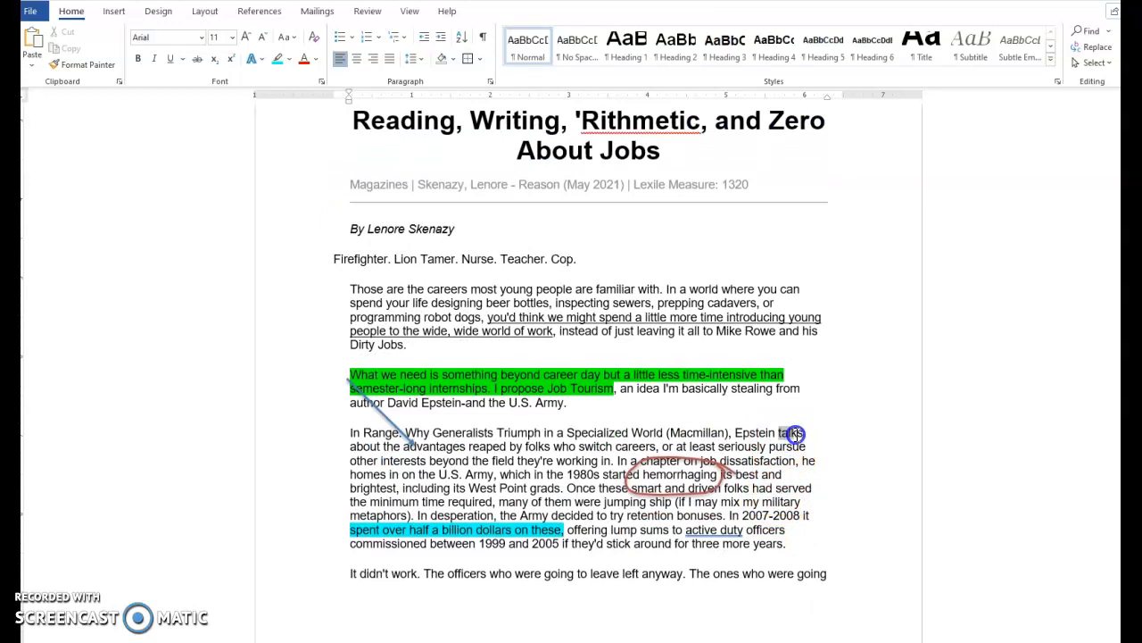
drag(804, 433, 806, 433)
click(805, 437)
drag(600, 408, 569, 408)
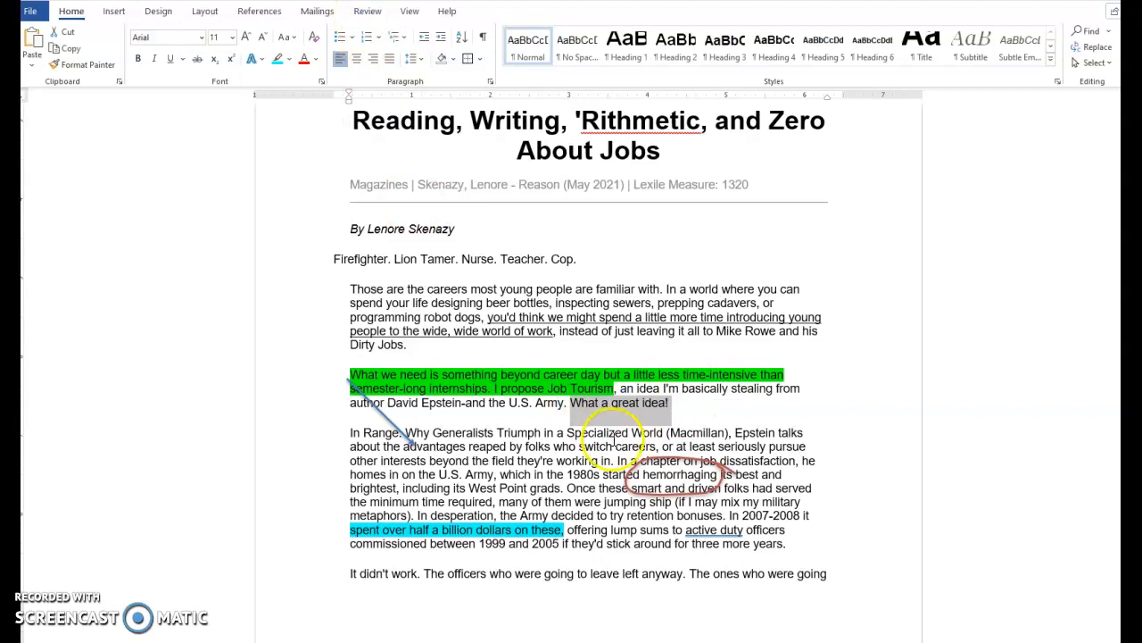
click(202, 36)
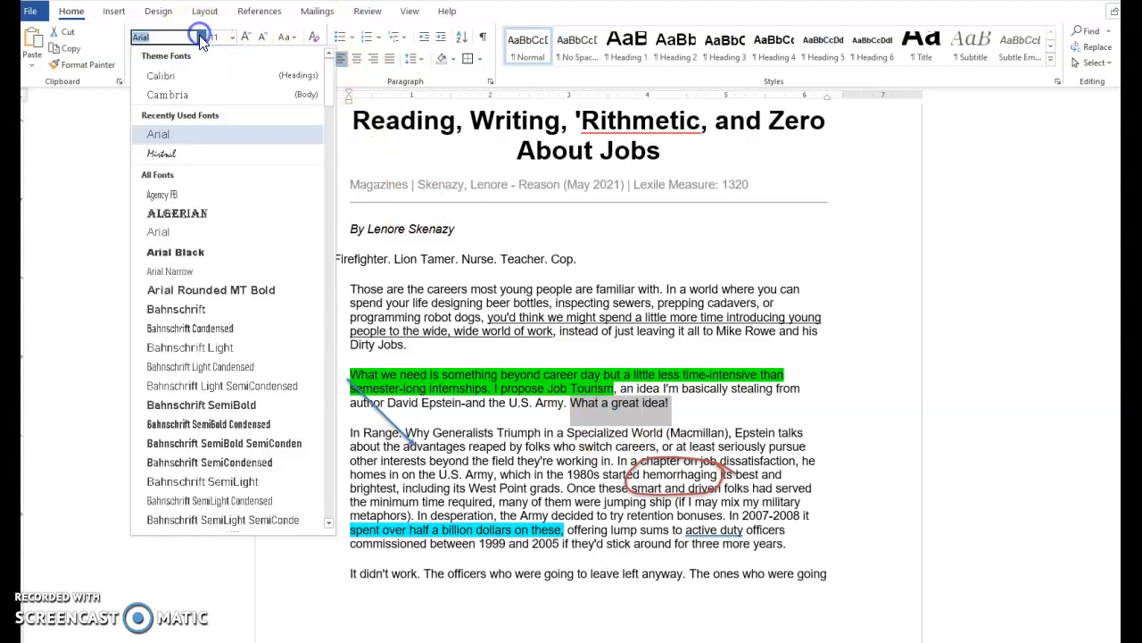
click(164, 153)
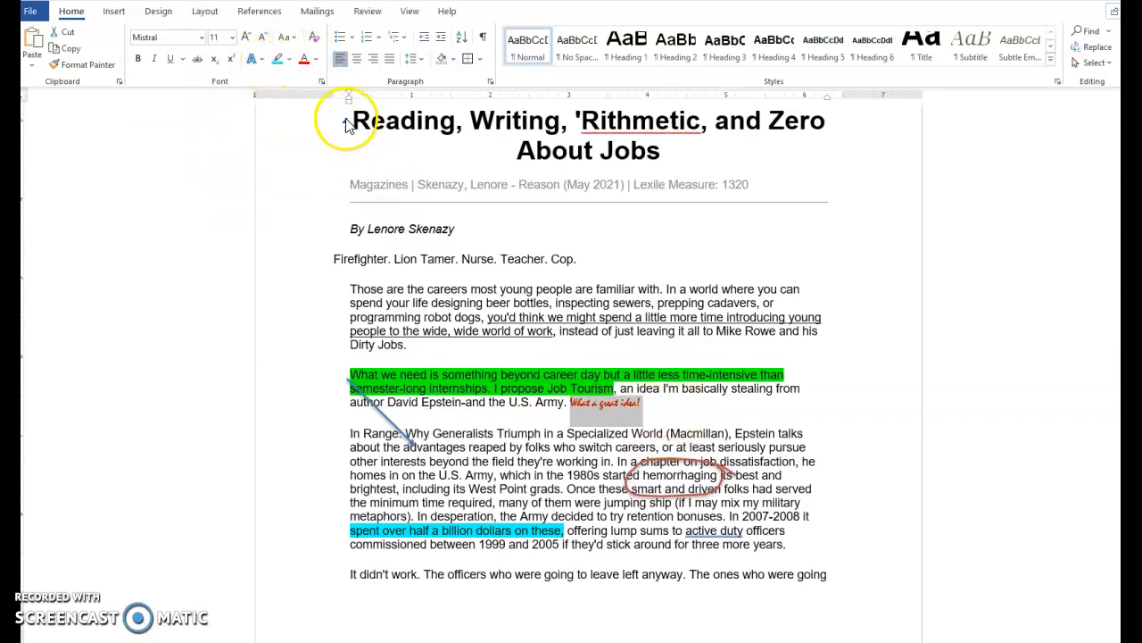
click(246, 37)
click(247, 37)
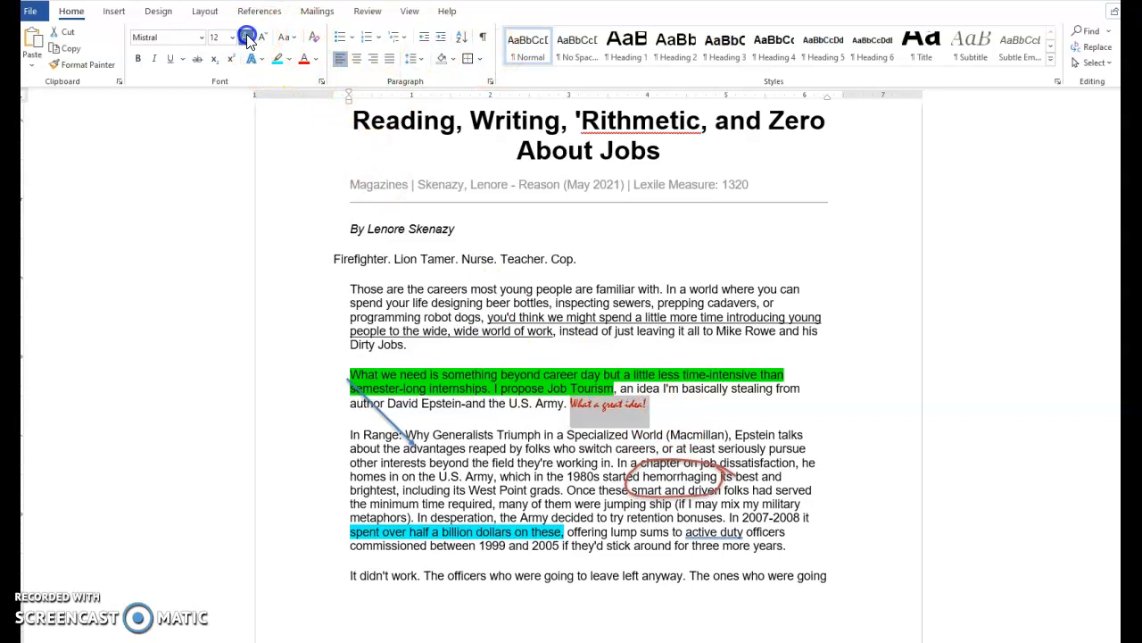
click(246, 36)
click(247, 37)
click(705, 403)
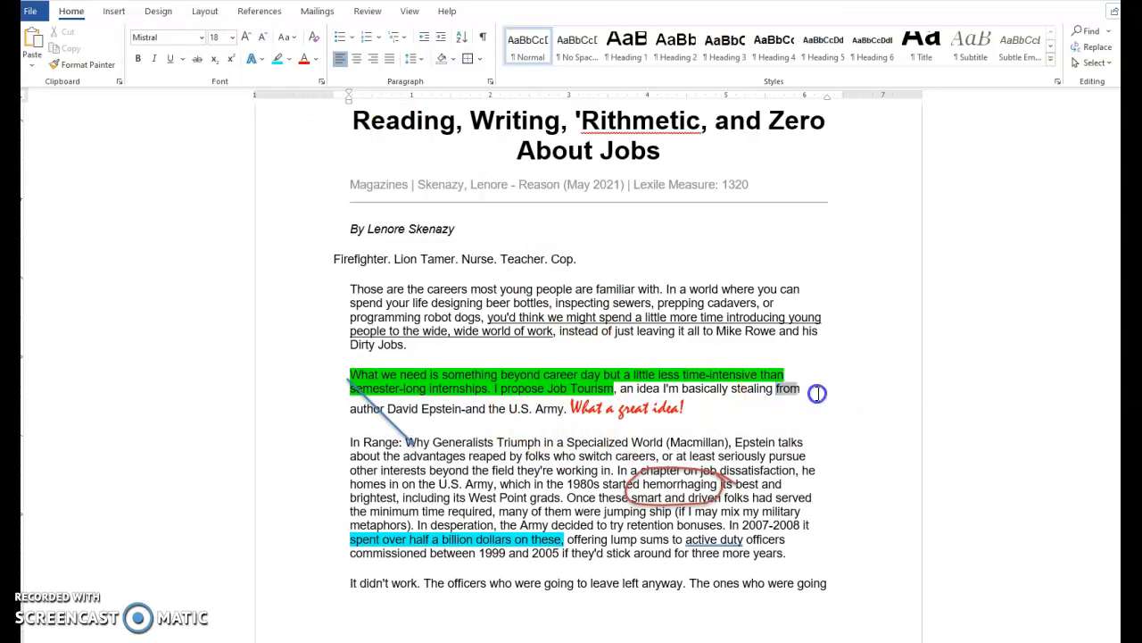
Select the word 'from' and attach a new comment reading 'What a great idea!'
drag(814, 393, 819, 395)
click(1020, 369)
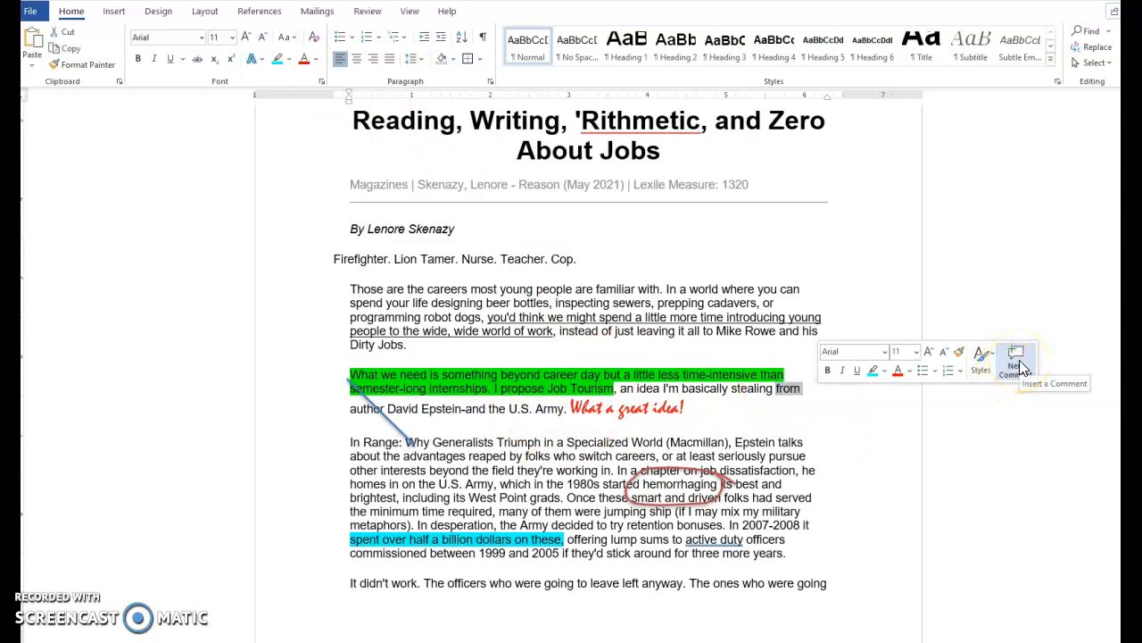
click(375, 20)
click(354, 72)
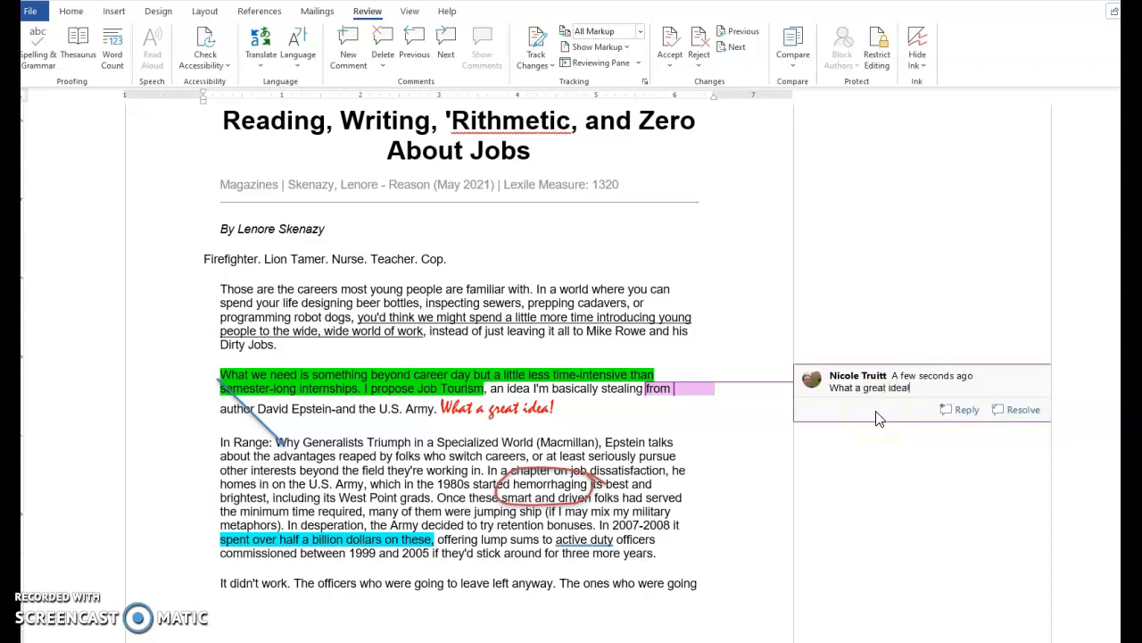
key(Return)
click(888, 504)
double_click(765, 480)
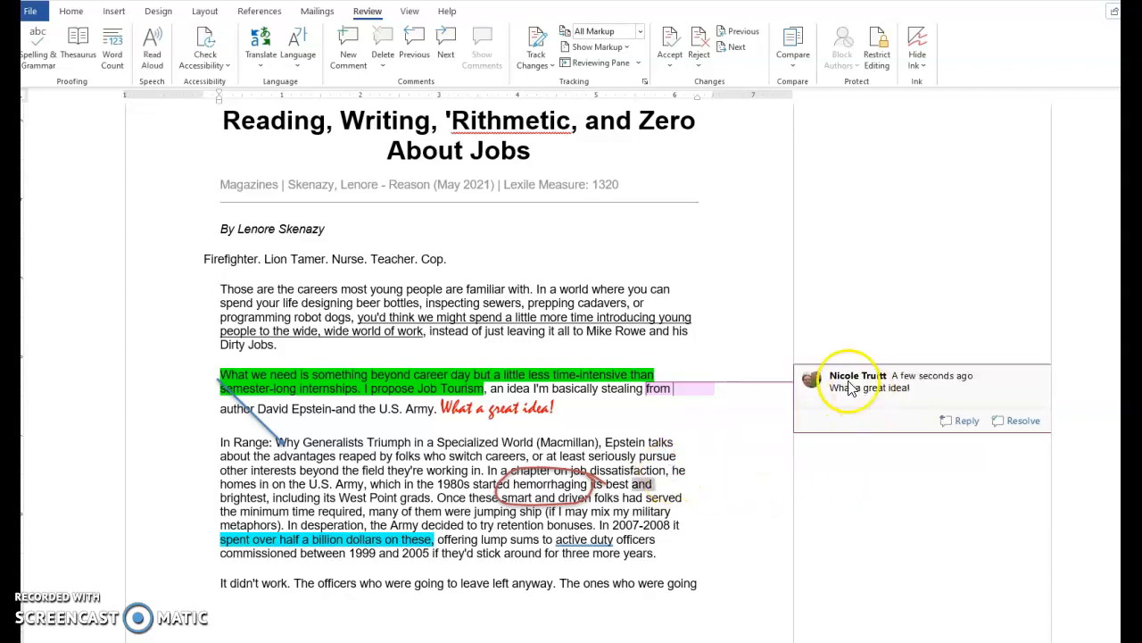
click(446, 446)
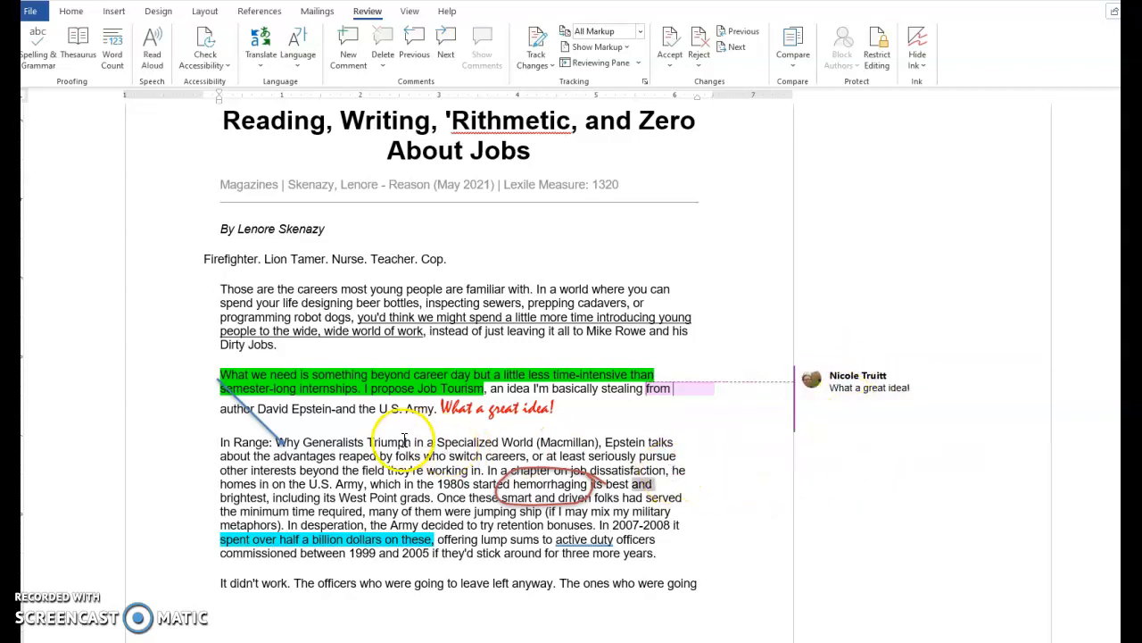
Review the annotation key's lines about rhetorical elements and margin comments
scroll(509, 291, up, 2)
scroll(509, 291, up, 4)
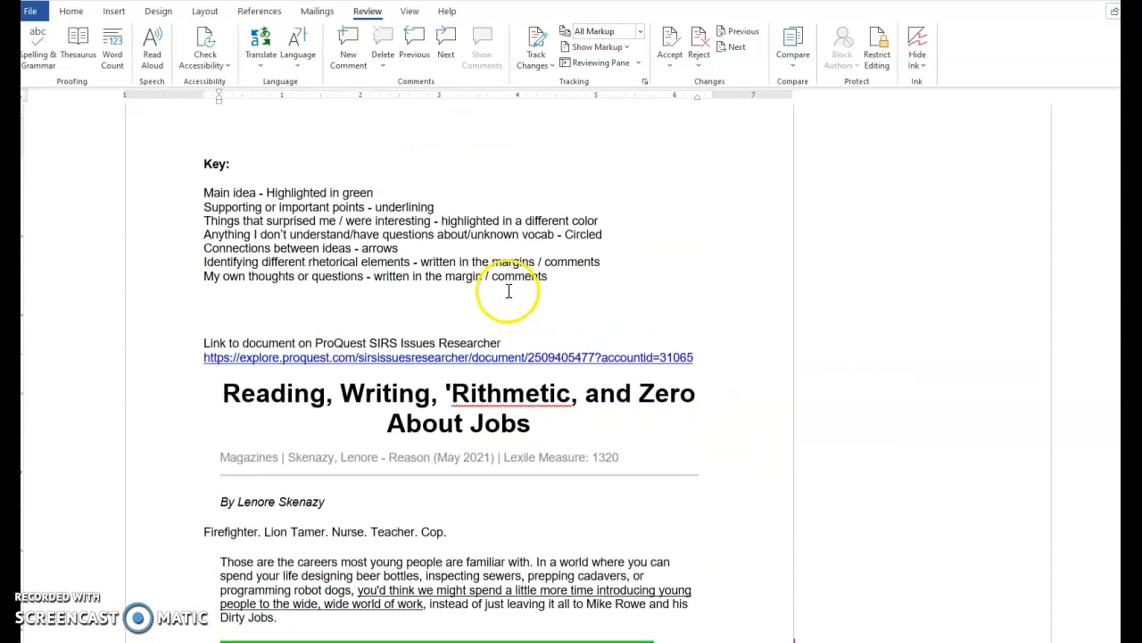
drag(589, 283, 194, 260)
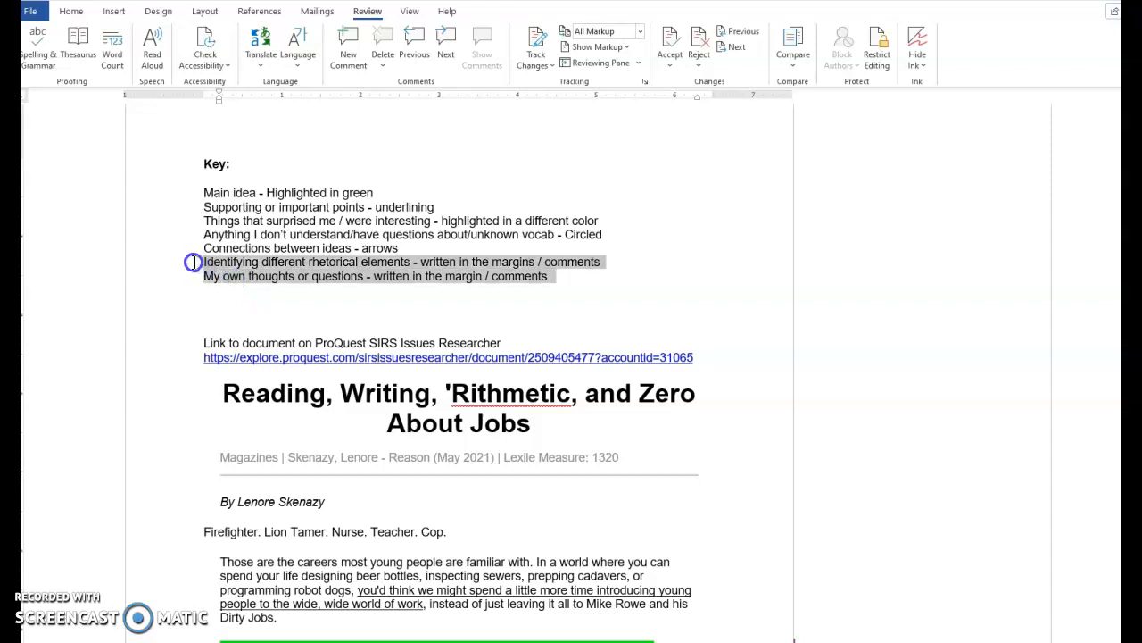
click(553, 280)
scroll(661, 366, down, 4)
scroll(668, 384, up, 4)
drag(204, 163, 197, 287)
scroll(510, 319, down, 6)
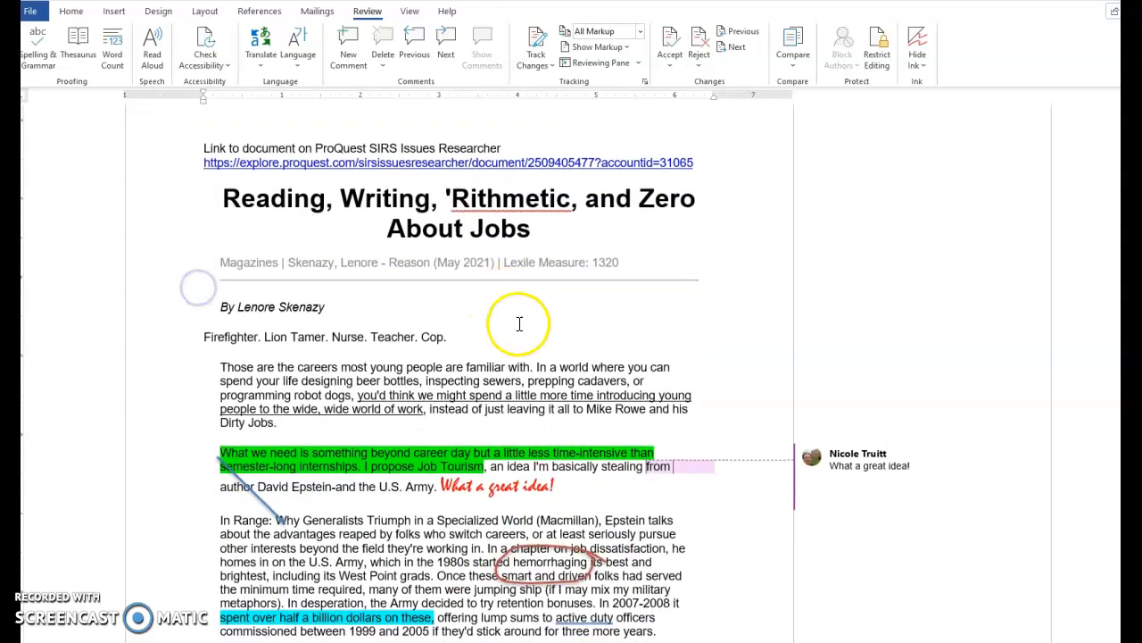